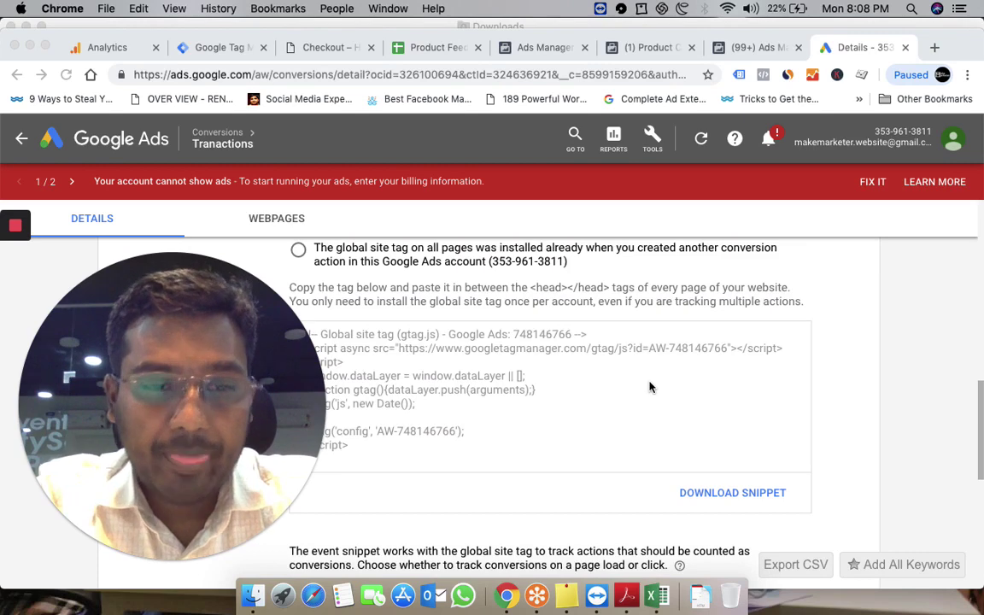
- Switch to the Erado store's checkout page and open its All Products page
click(336, 49)
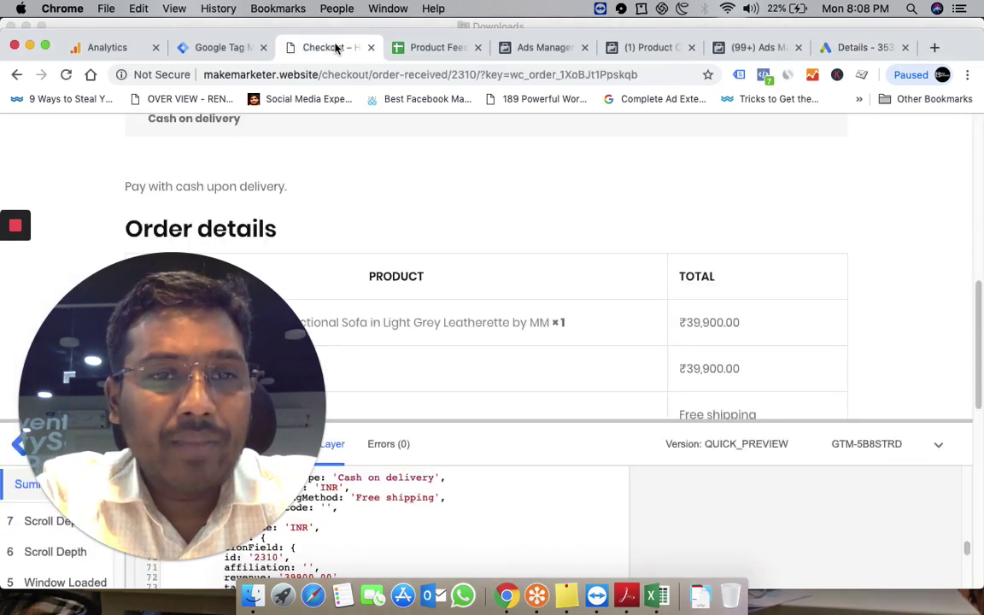
scroll(399, 141, up, 10)
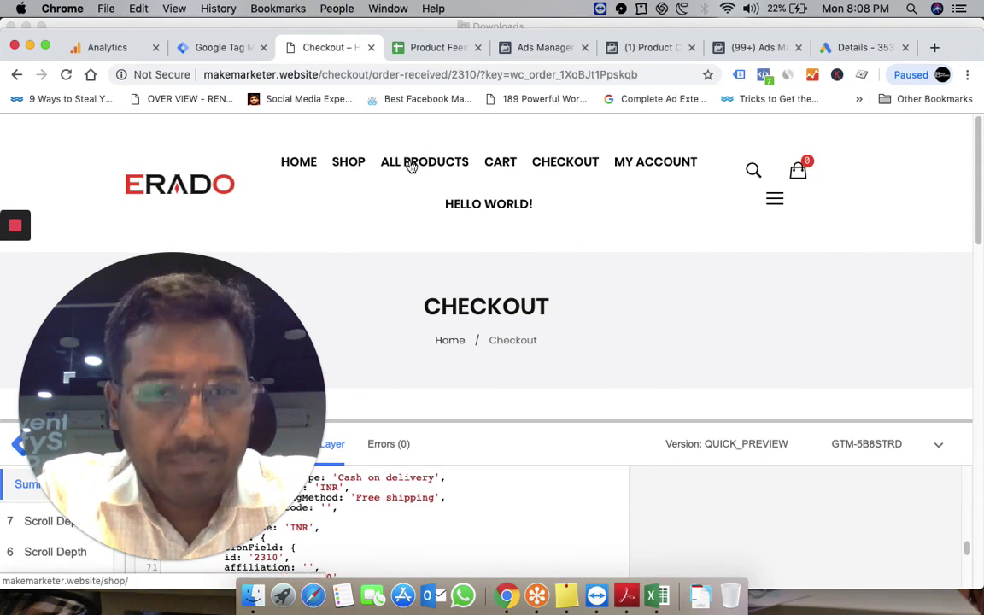
click(411, 165)
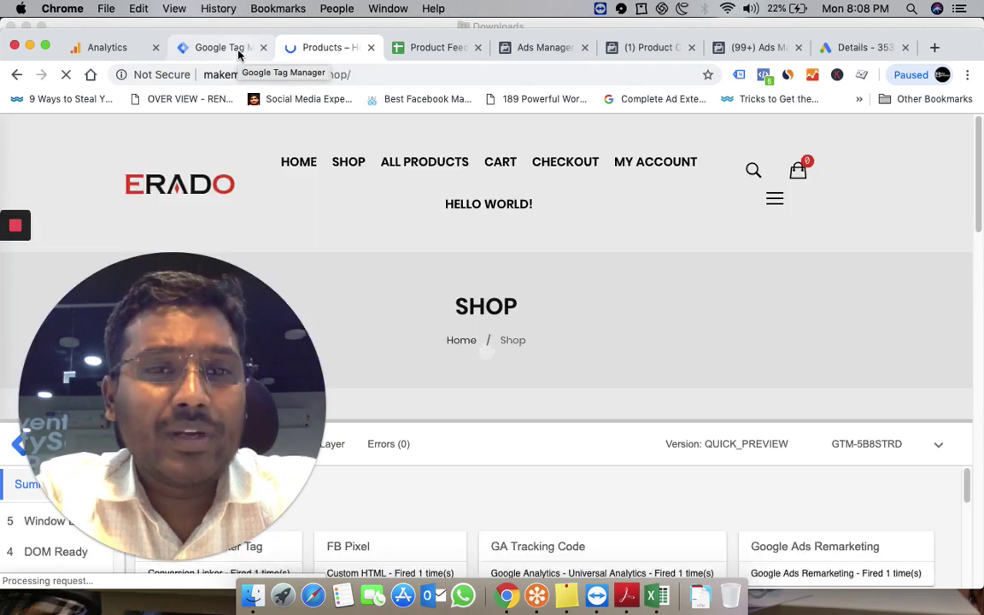
- Switch to Google Tag Manager and look through the workspace's list of tags and firing triggers
click(239, 54)
scroll(499, 335, down, 5)
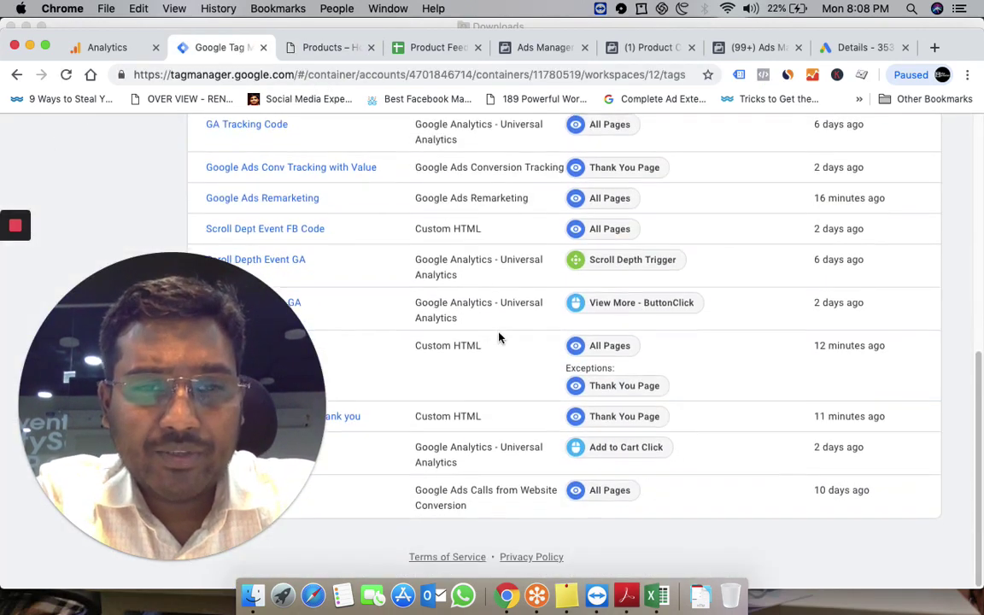
scroll(501, 335, up, 10)
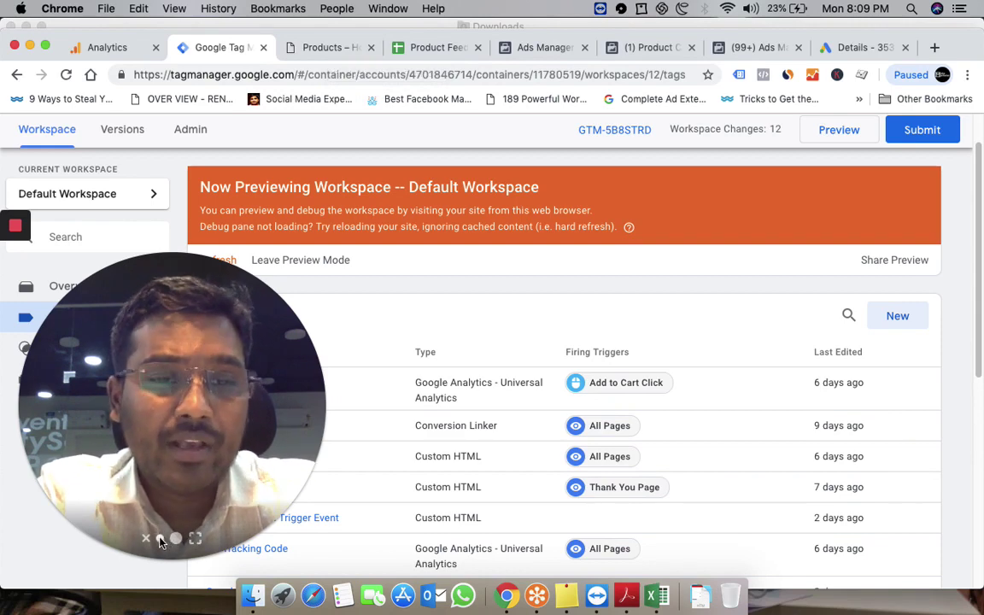
- Switch to Google Ads and review the Tranactions conversion action's tag snippets and settings
click(327, 47)
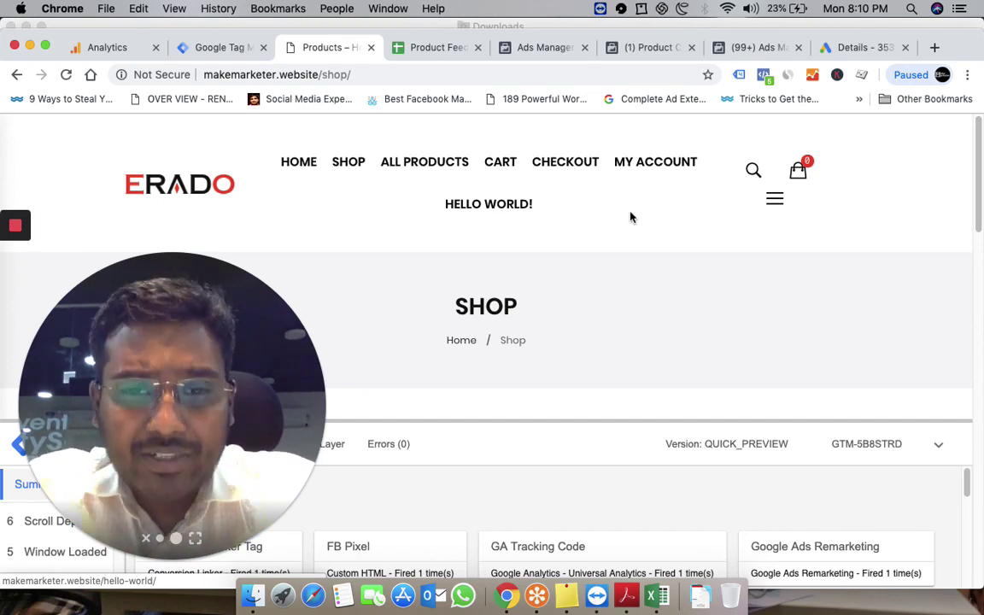
click(854, 47)
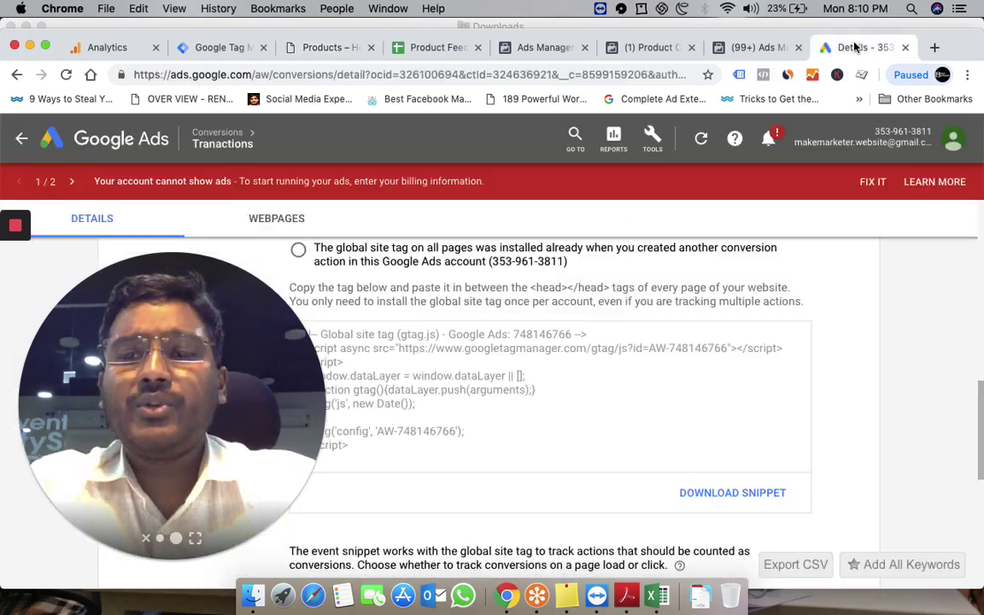
scroll(508, 263, down, 3)
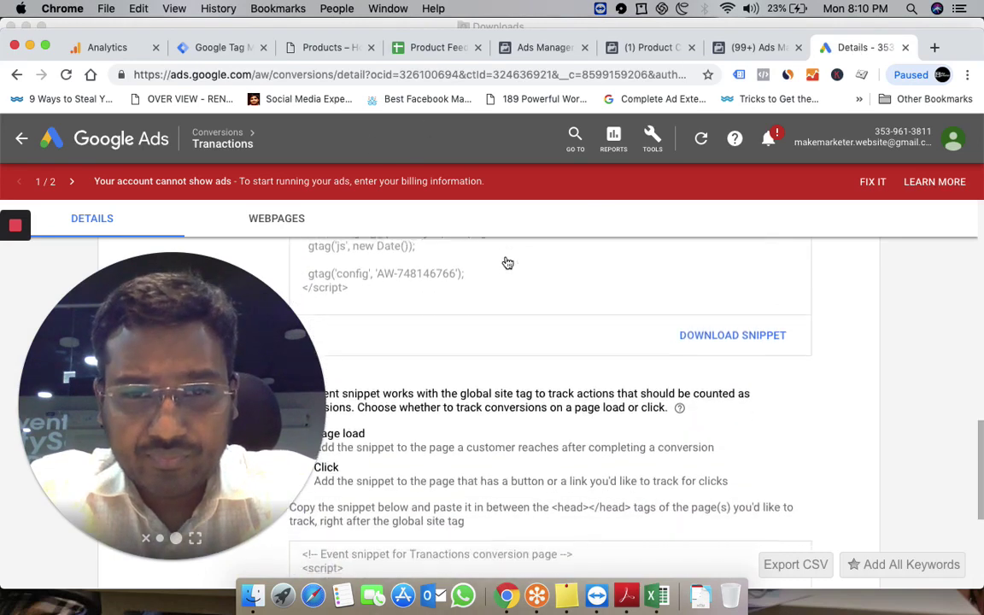
scroll(507, 263, up, 10)
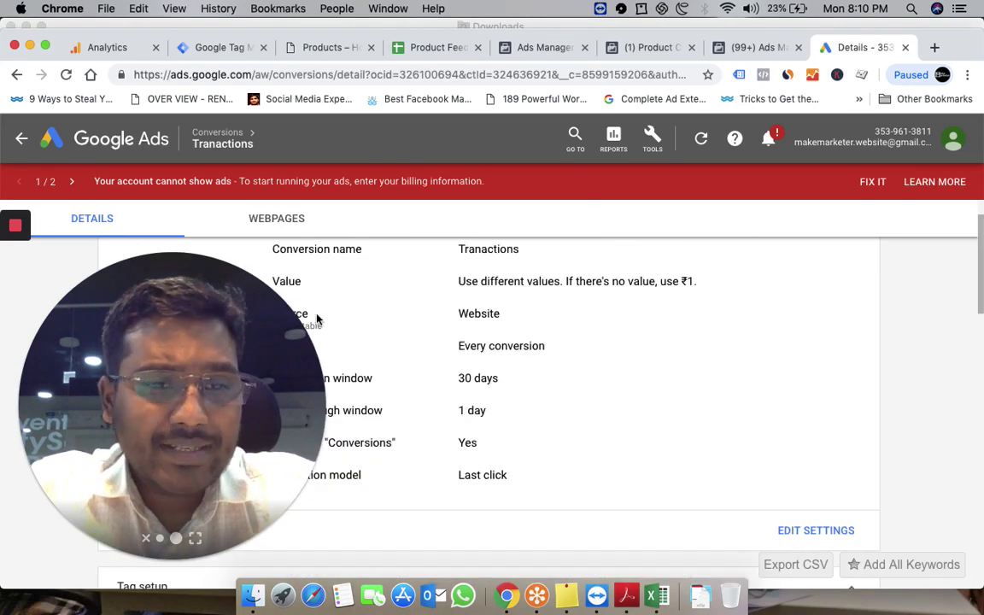
- Open the Google Ads tag's details from the audience sources in Audience manager
click(160, 539)
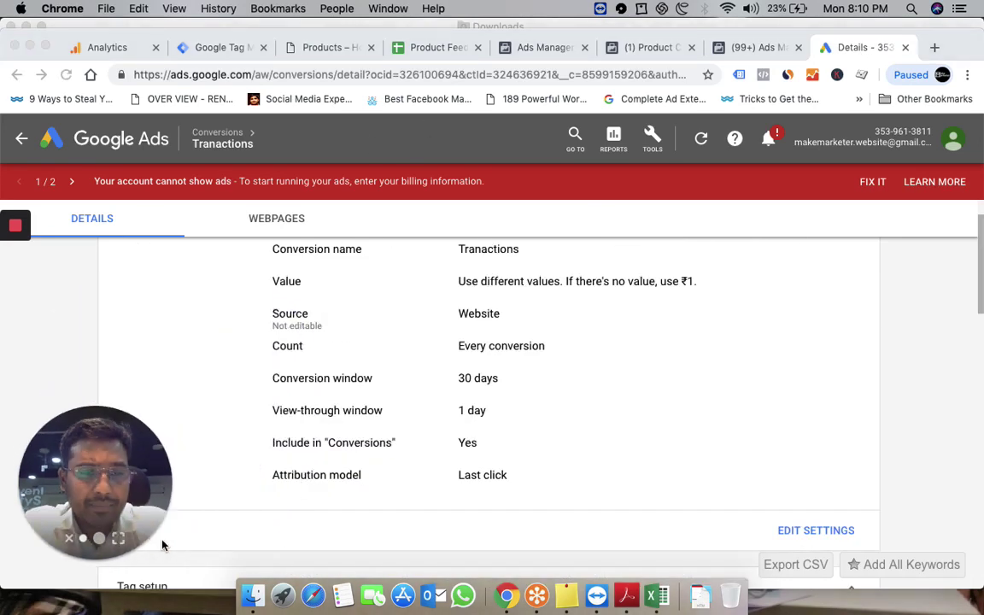
click(588, 124)
click(649, 140)
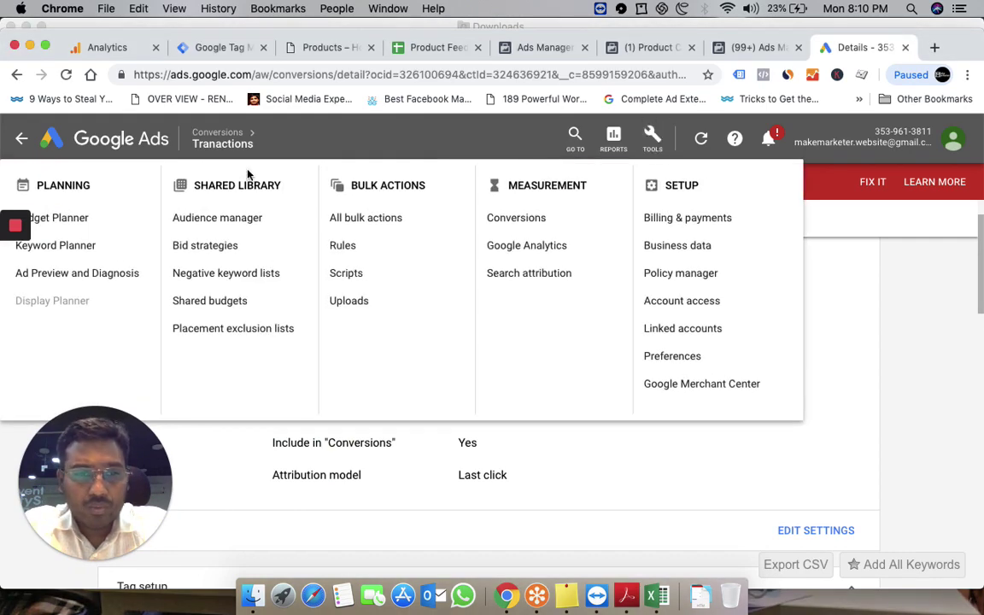
click(242, 218)
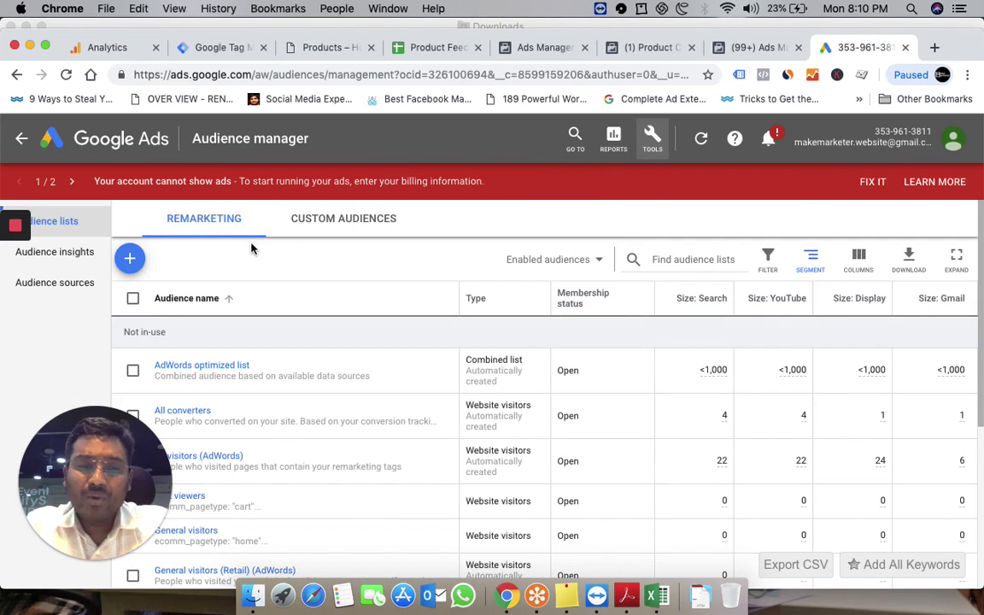
click(81, 291)
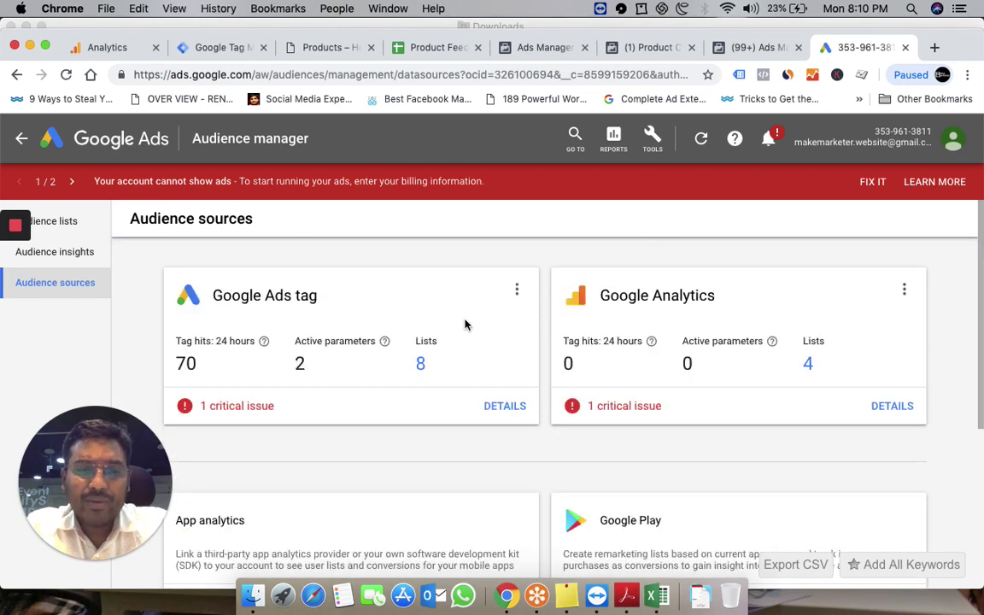
click(505, 407)
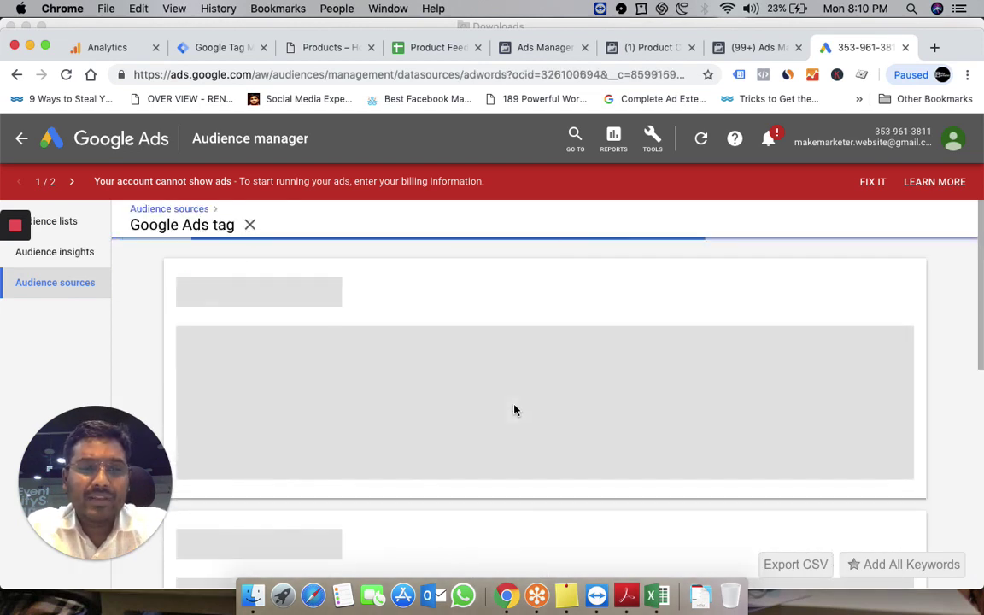
- Examine the Google Ads tag's Parameters table, including the ecomm and transaction parameters and their hits
scroll(514, 410, down, 10)
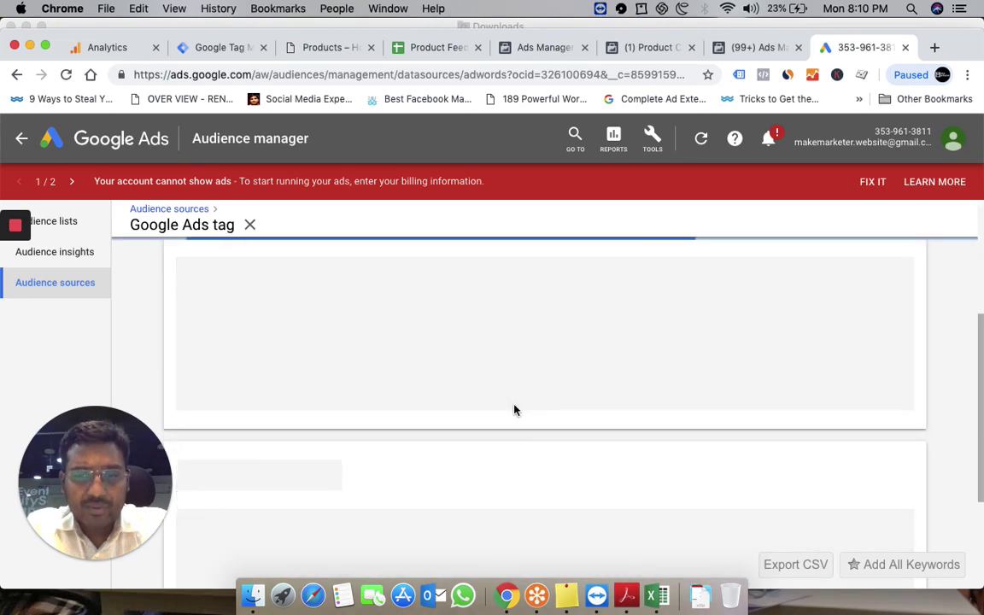
scroll(515, 410, up, 5)
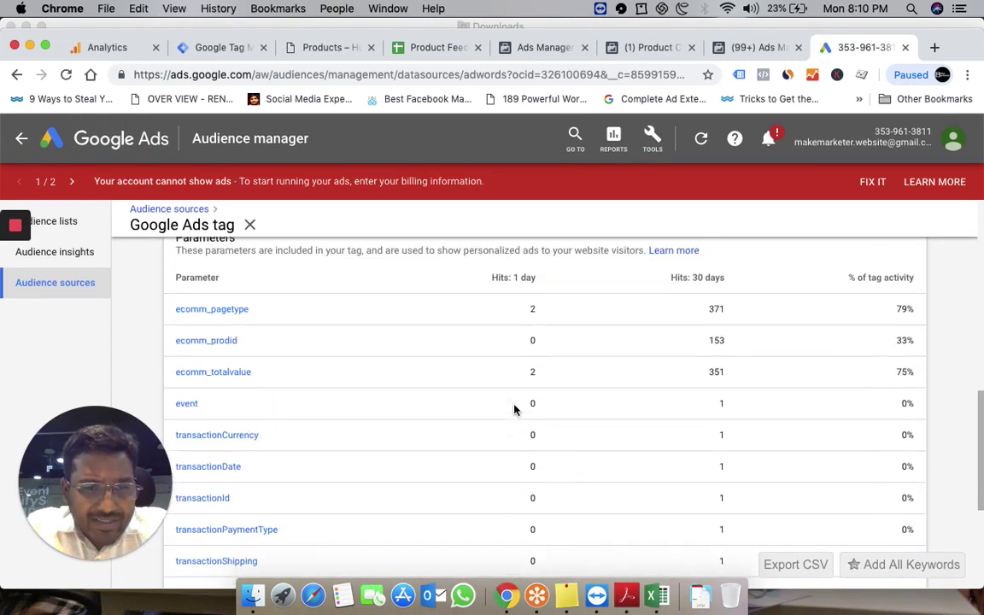
scroll(514, 410, up, 2)
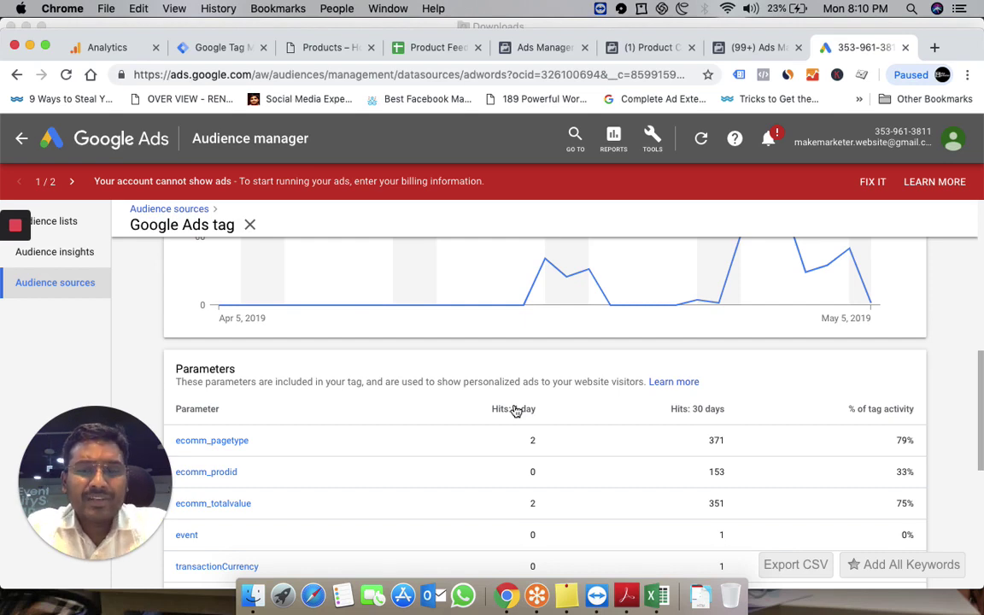
scroll(514, 410, down, 5)
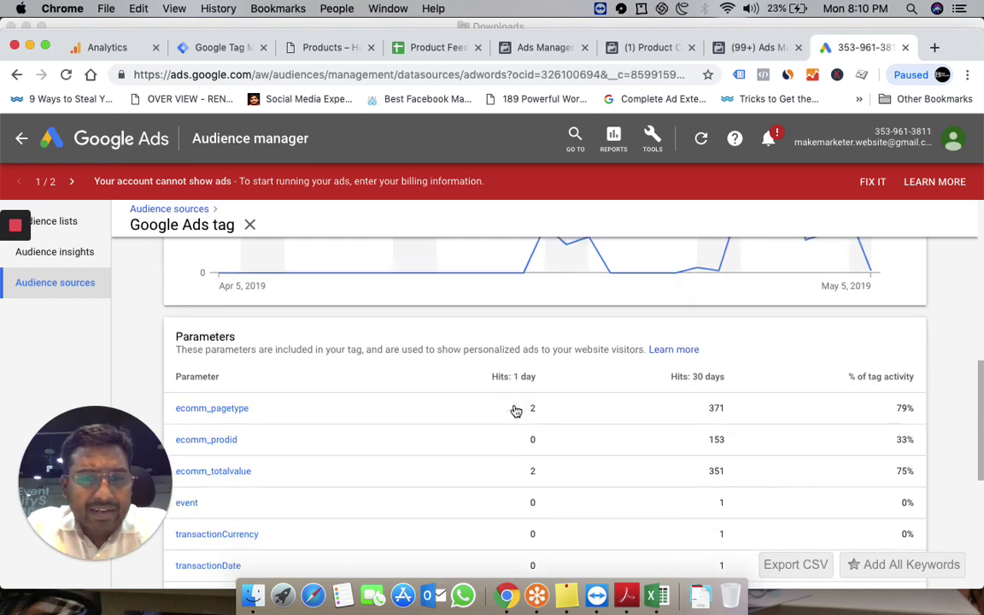
scroll(514, 410, down, 1)
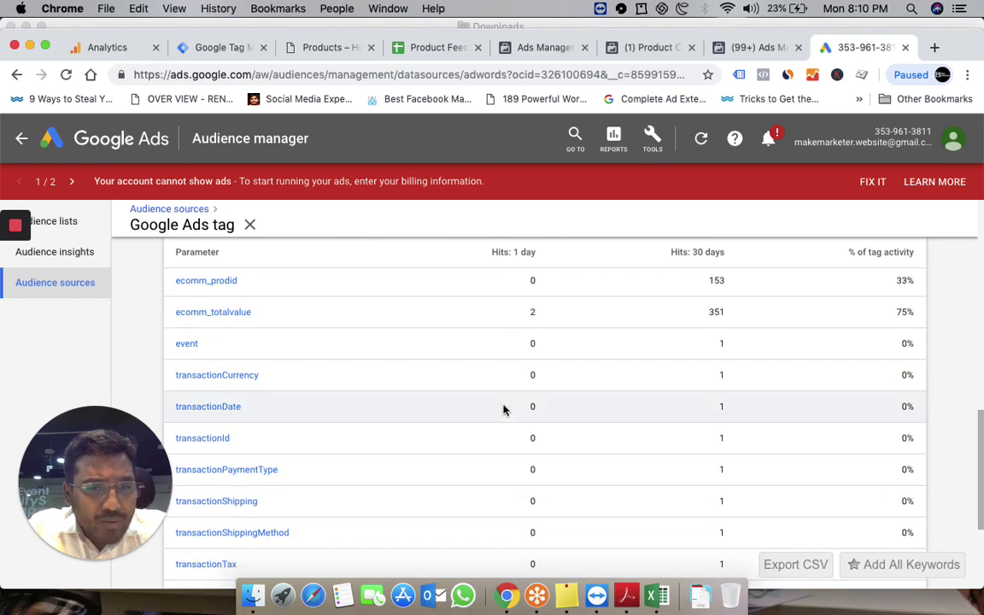
scroll(503, 410, up, 2)
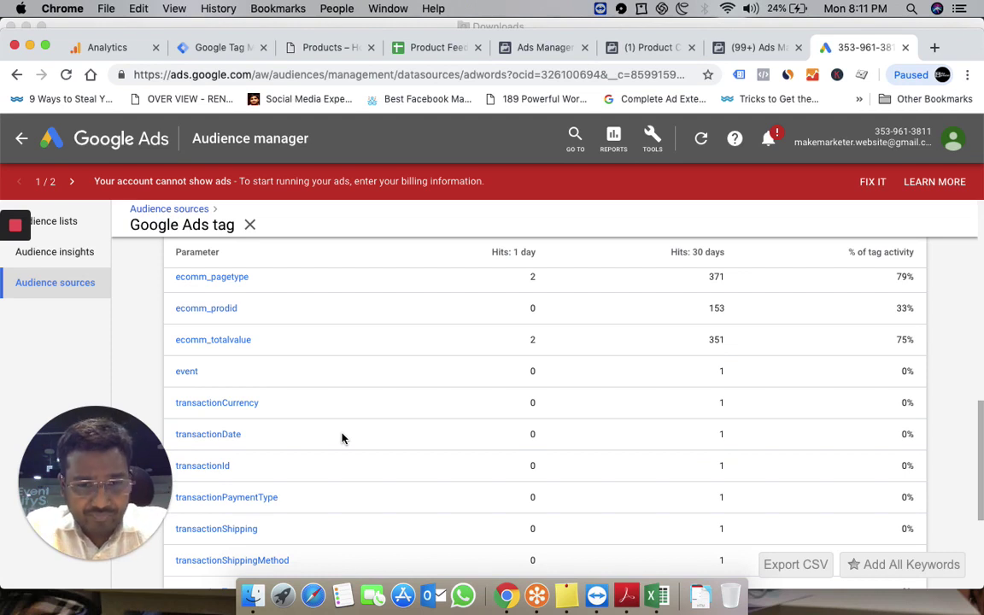
scroll(367, 453, down, 5)
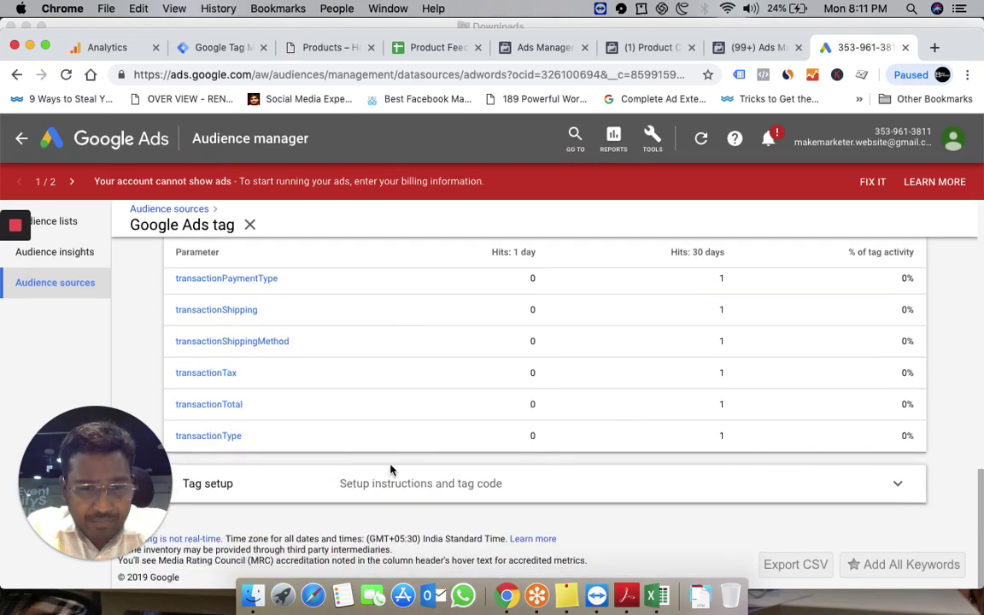
- Expand the Google Ads tag's setup section and look over the parameters and installation options
click(385, 487)
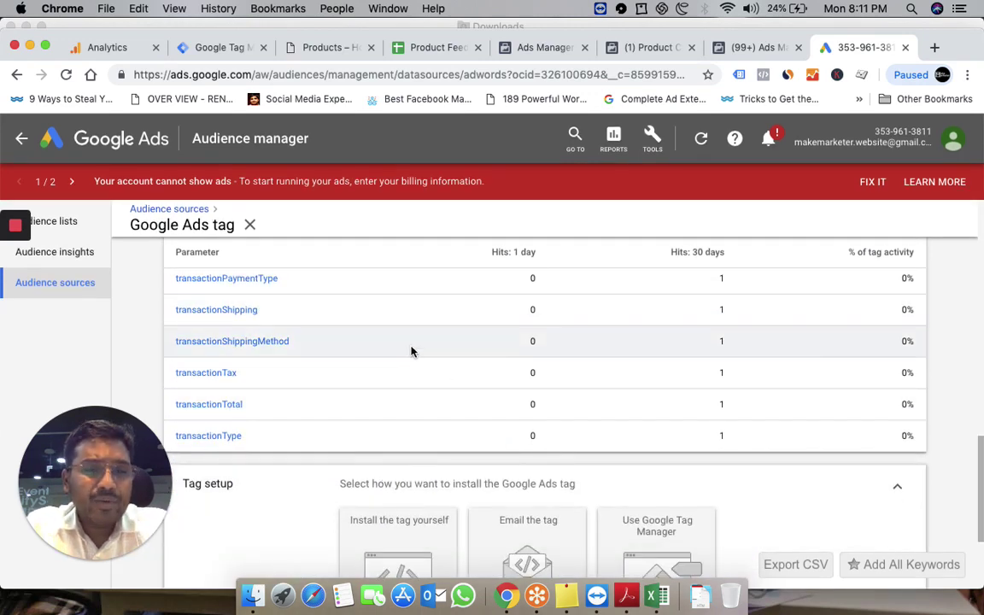
scroll(410, 351, up, 8)
scroll(410, 351, down, 4)
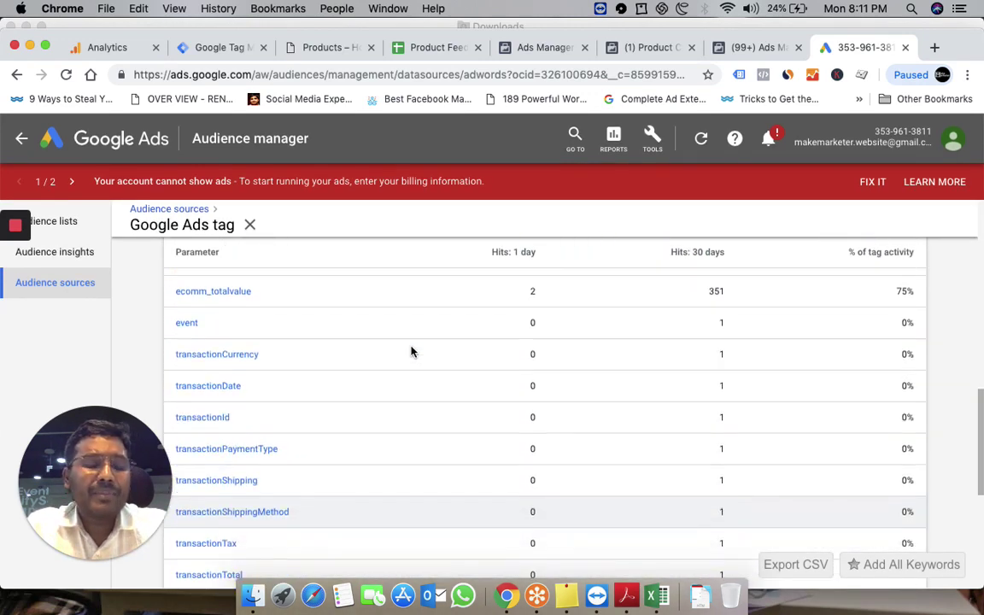
scroll(411, 351, down, 1)
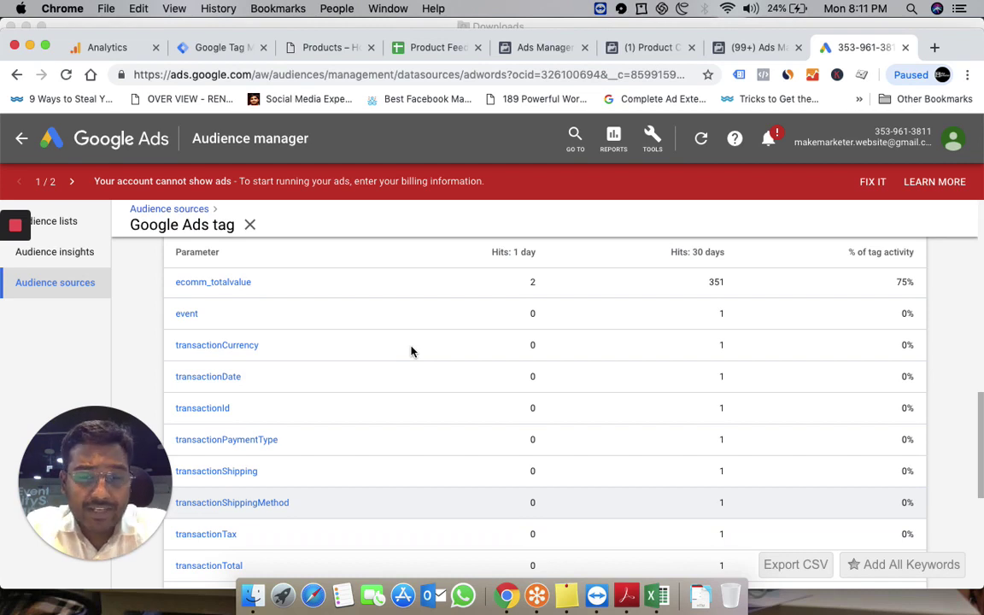
scroll(397, 443, down, 4)
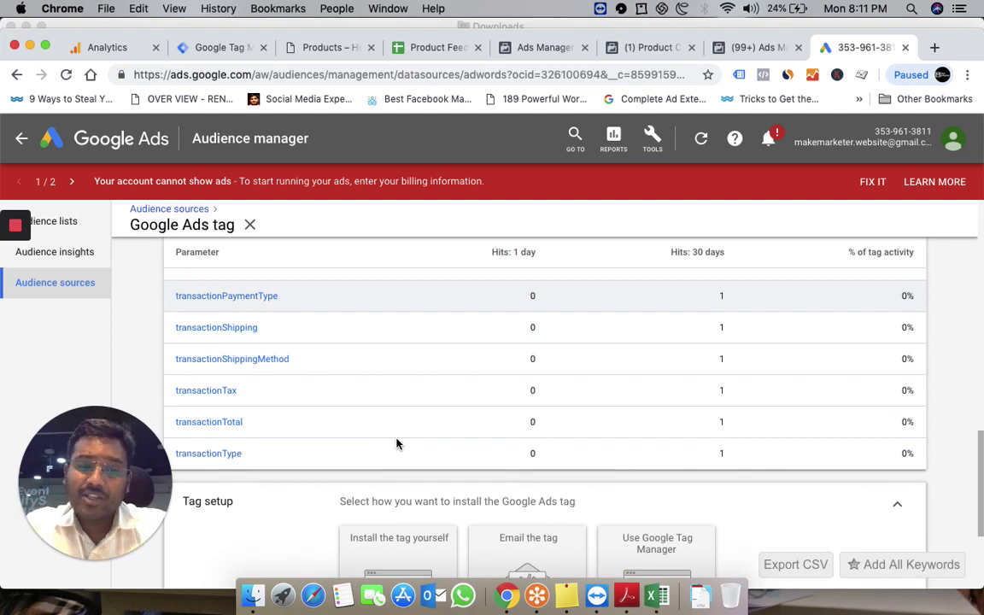
scroll(398, 443, down, 4)
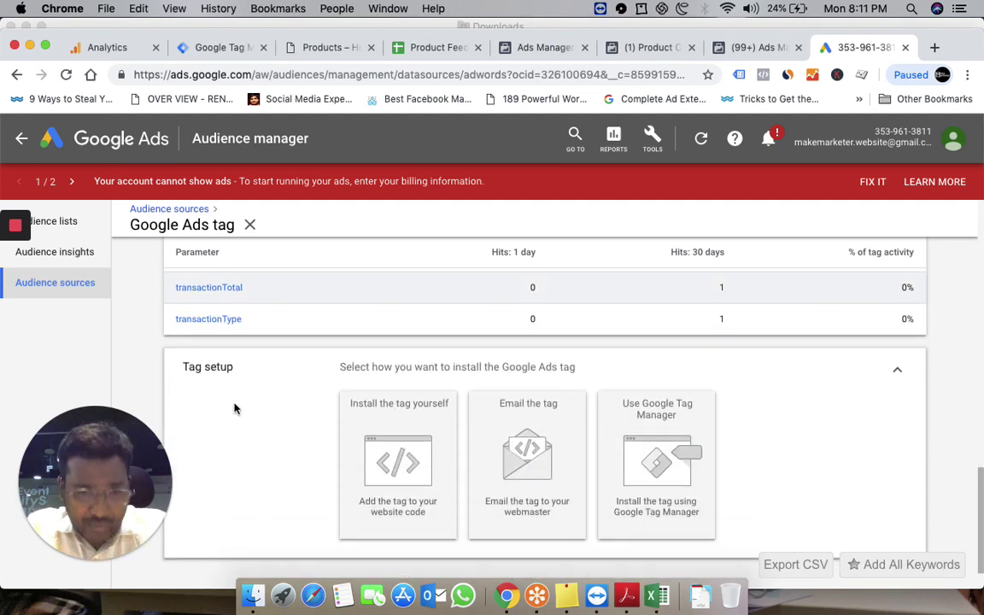
scroll(388, 483, down, 2)
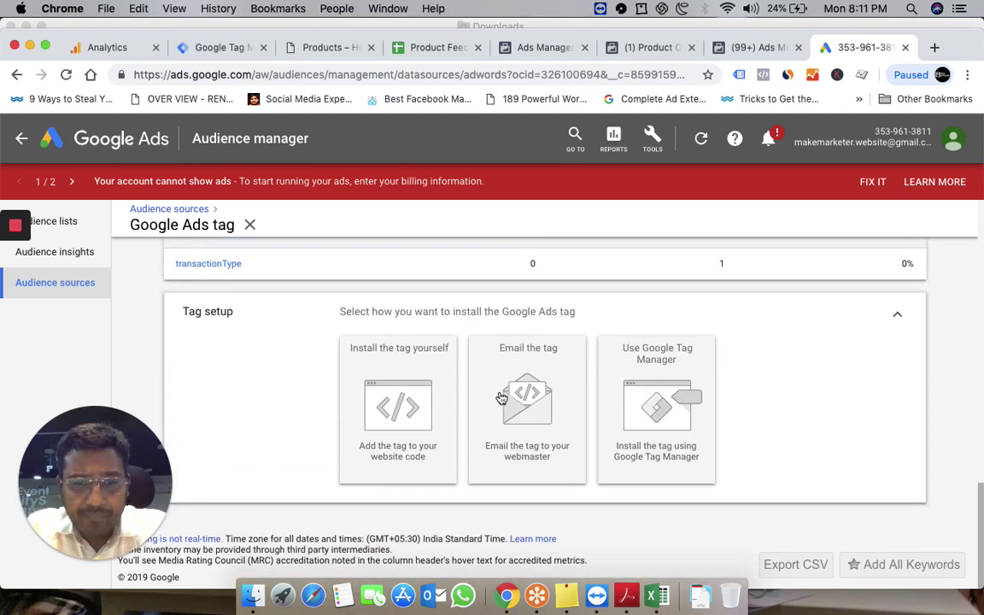
- Show the self-install instructions, review the global site tag and event snippet, and highlight the snippet's 'id' line
click(398, 357)
scroll(509, 410, down, 15)
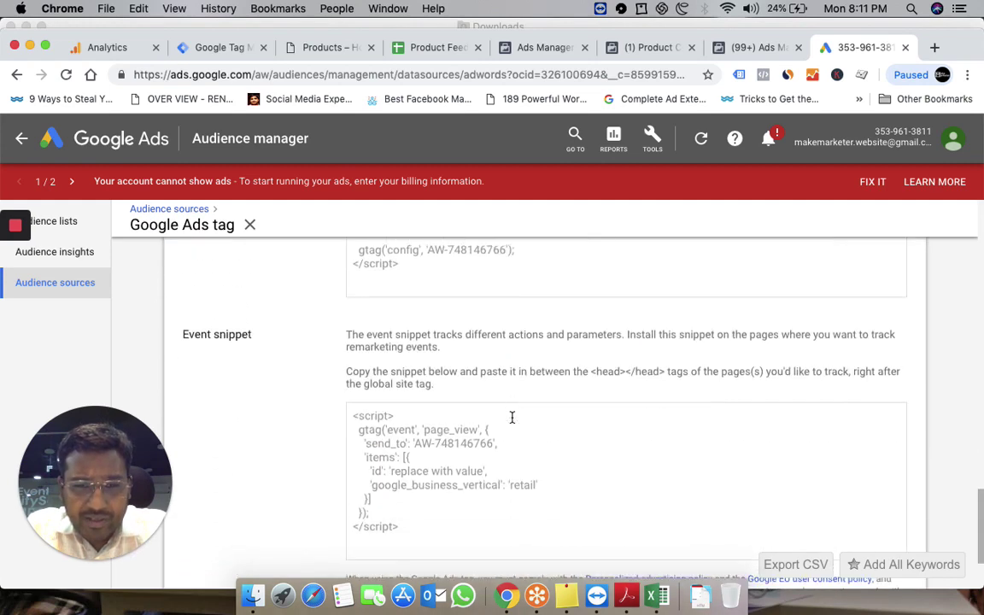
scroll(500, 313, up, 4)
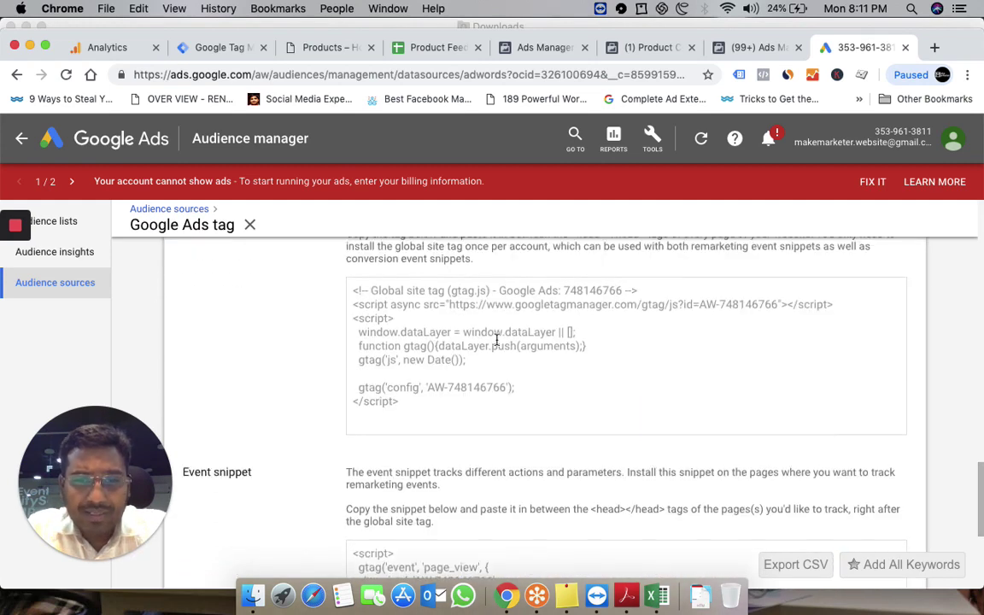
scroll(497, 339, down, 6)
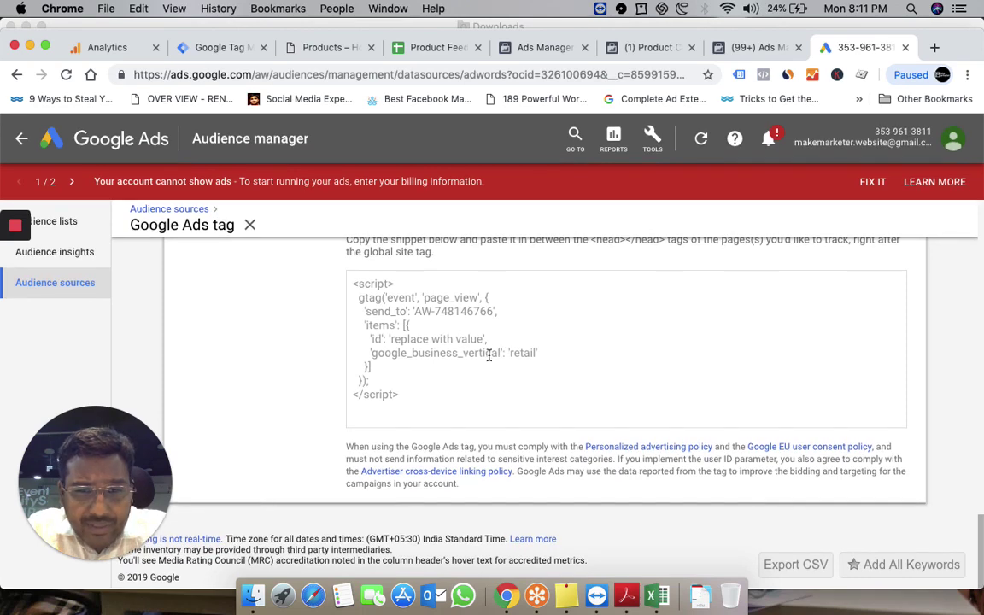
drag(489, 340, 365, 340)
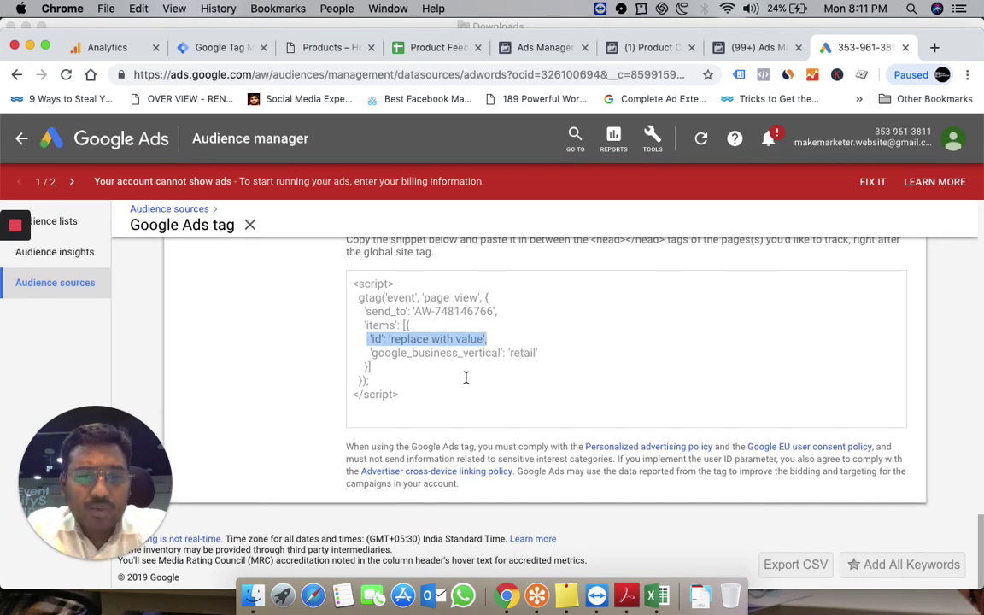
- Show the Google Ads tag's Google Tag Manager installation instructions and open the existing Google Ads Remarketing tag in Google Tag Manager
scroll(465, 378, up, 10)
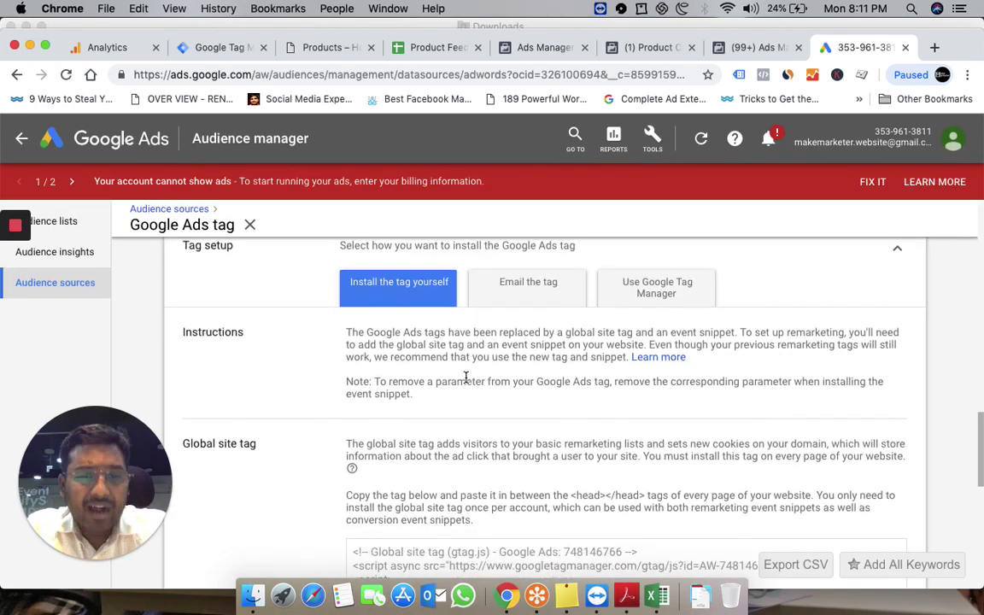
click(654, 294)
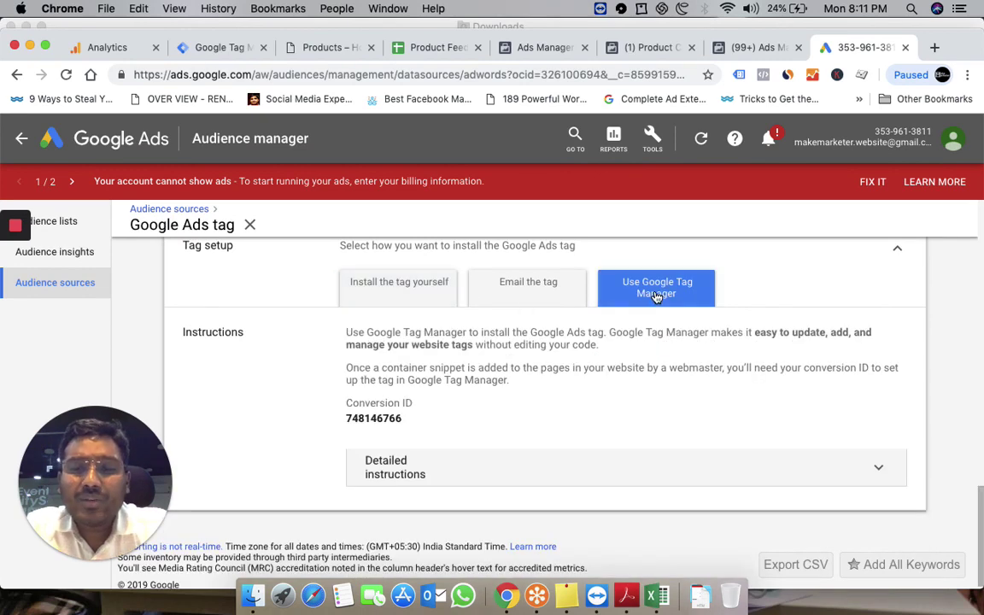
click(224, 49)
scroll(299, 386, down, 8)
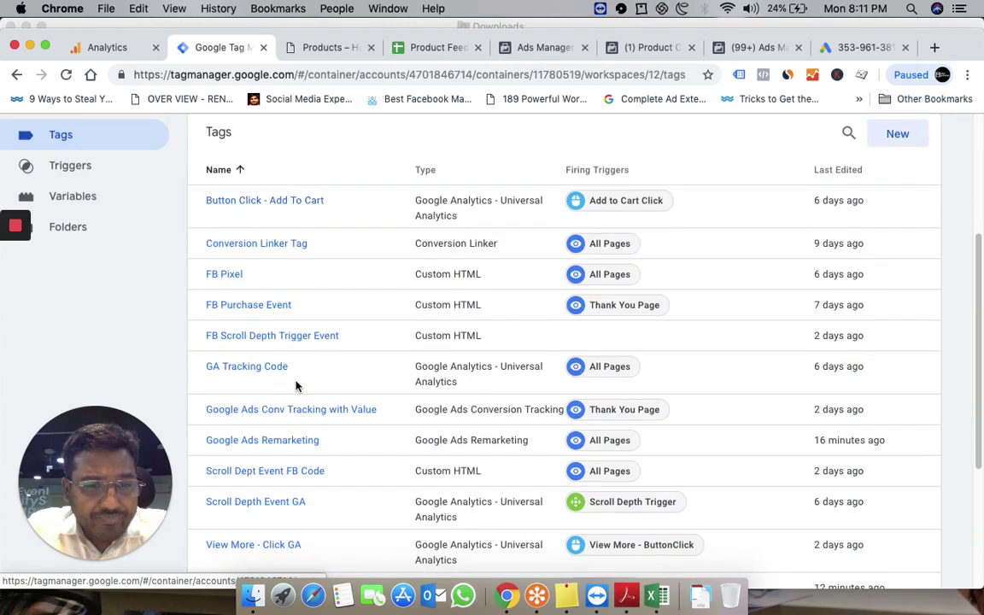
scroll(297, 386, down, 1)
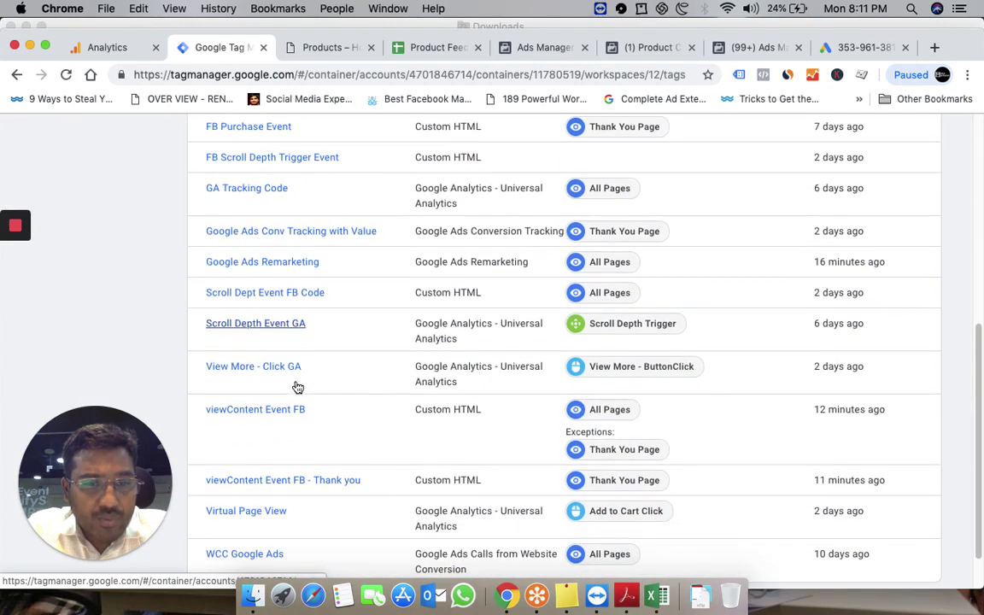
click(273, 263)
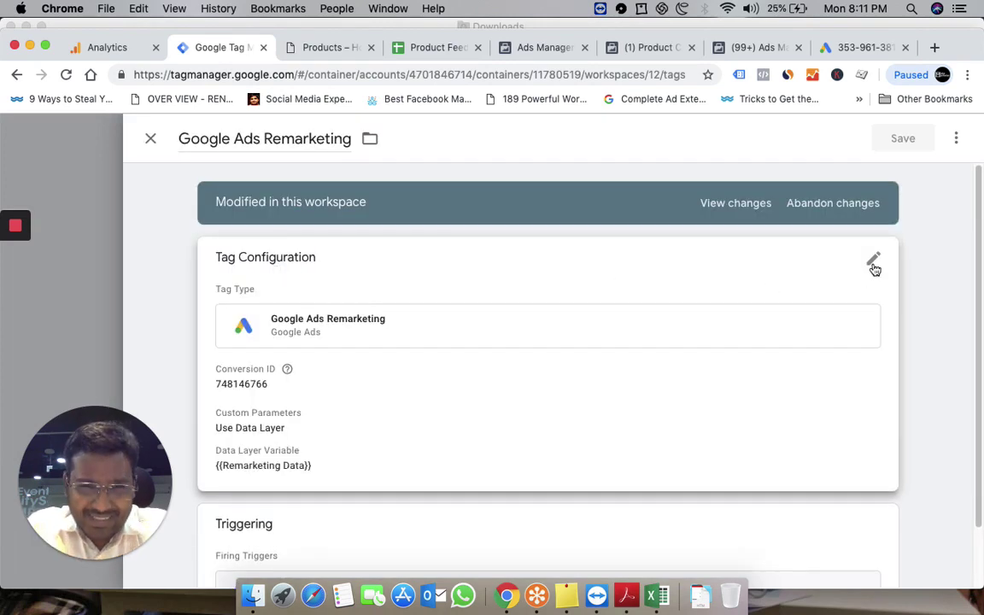
- Open the Google Ads Remarketing tag's configuration and review its conversion ID and custom parameter settings
click(873, 262)
scroll(447, 280, up, 5)
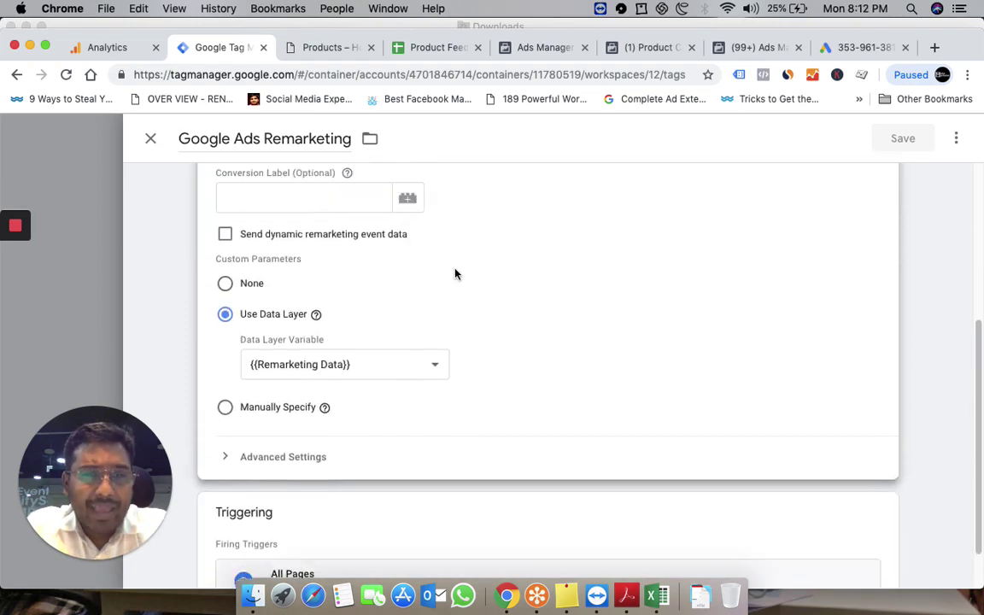
scroll(334, 348, down, 2)
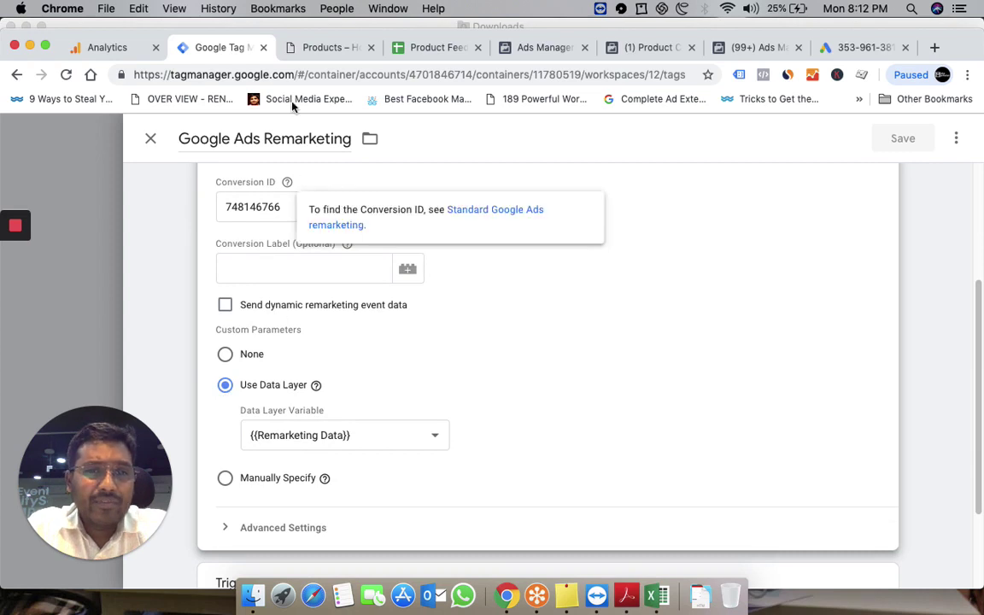
- Switch to the store's shop page and open the Abbey Solid Wood six-seater dining table's product page, reading down its details
click(318, 47)
scroll(489, 365, down, 5)
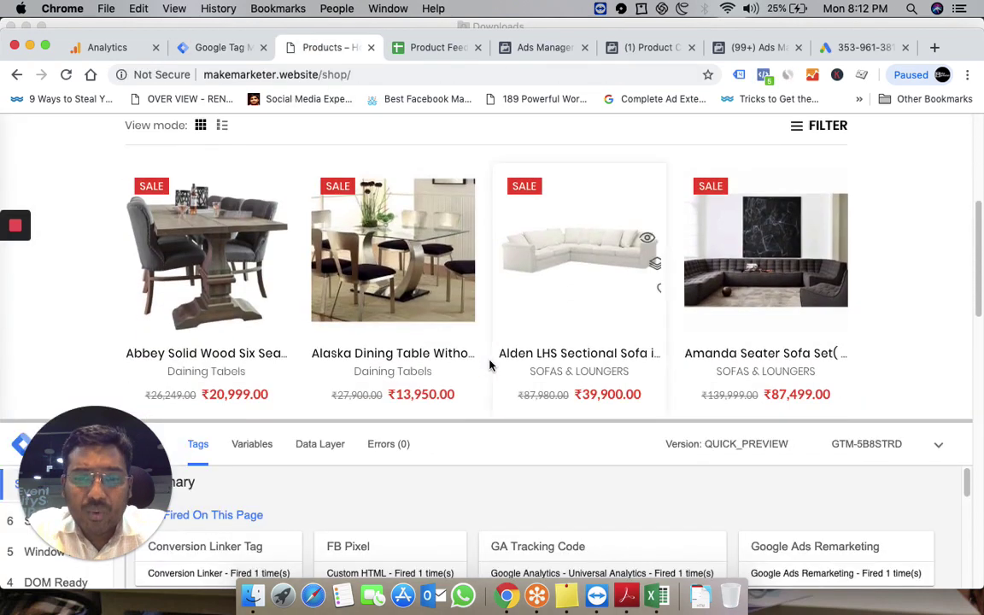
click(244, 214)
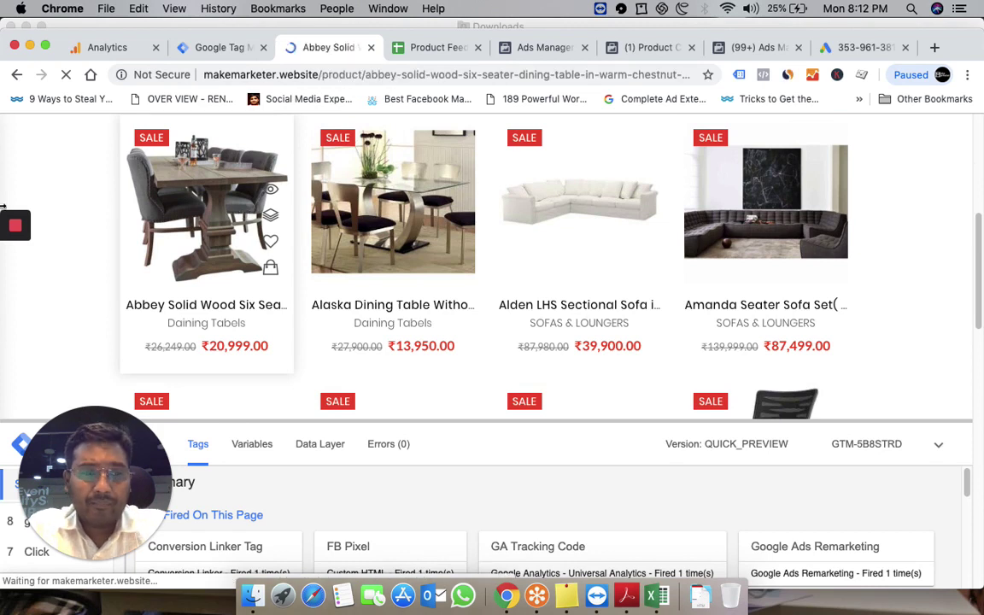
mouse_move(30, 243)
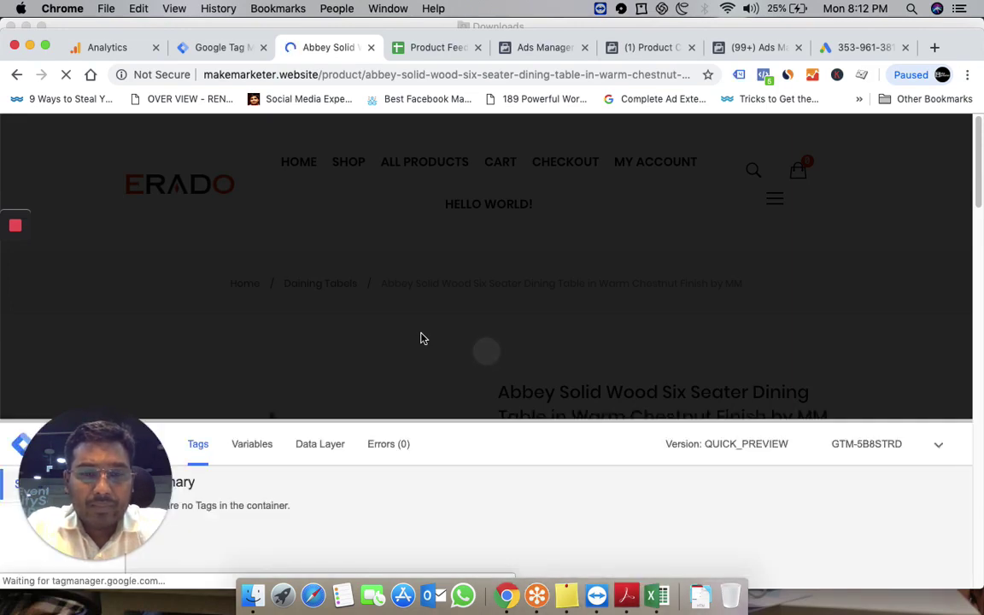
scroll(465, 325, down, 5)
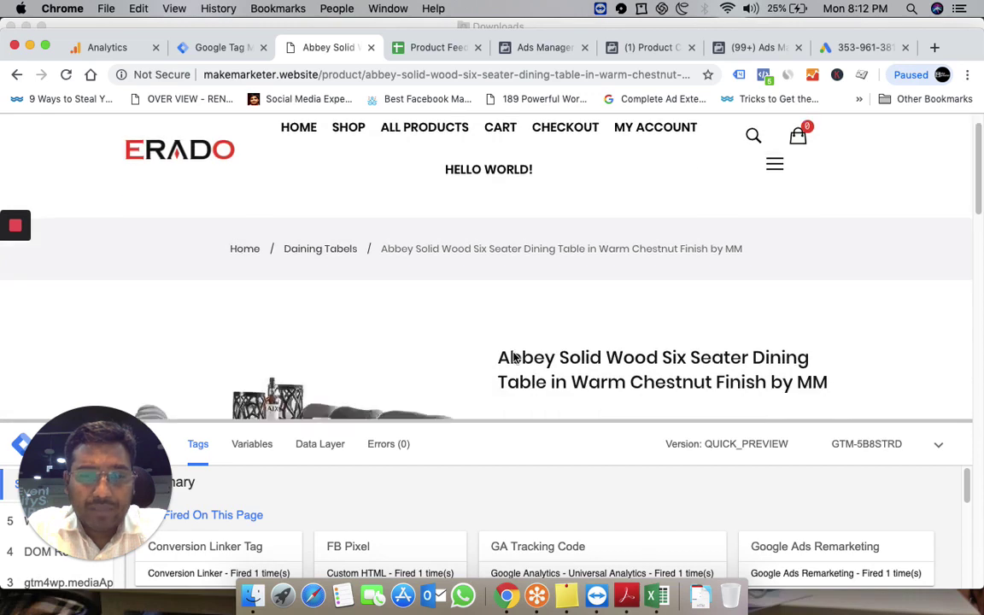
scroll(513, 354, down, 4)
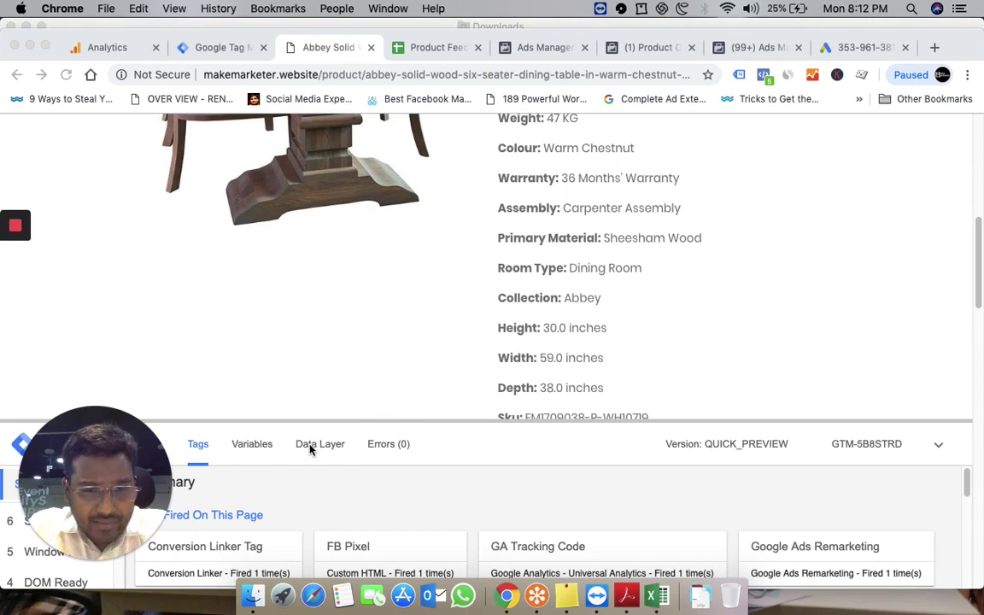
scroll(457, 458, down, 1)
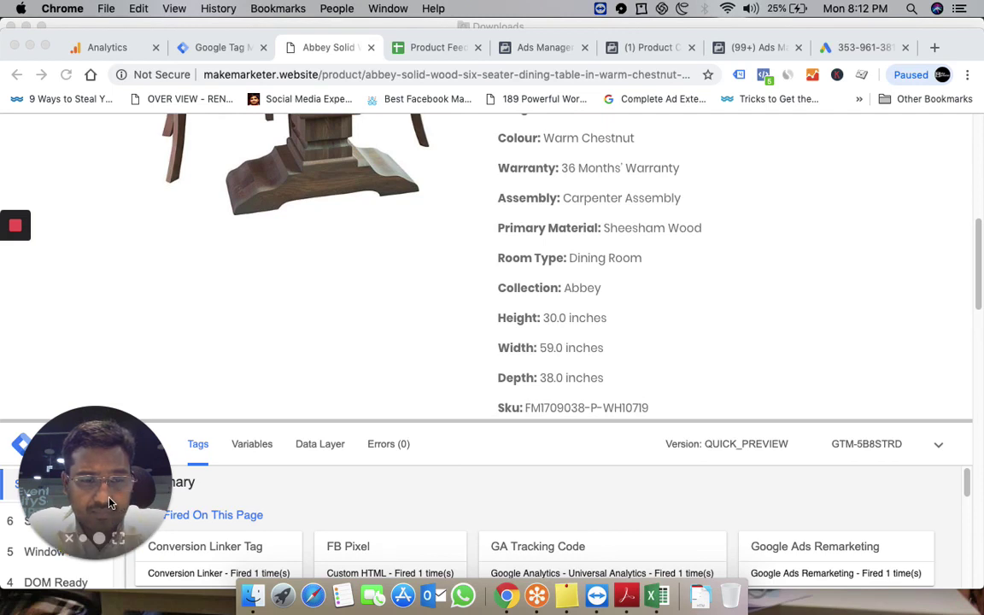
drag(109, 504, 92, 518)
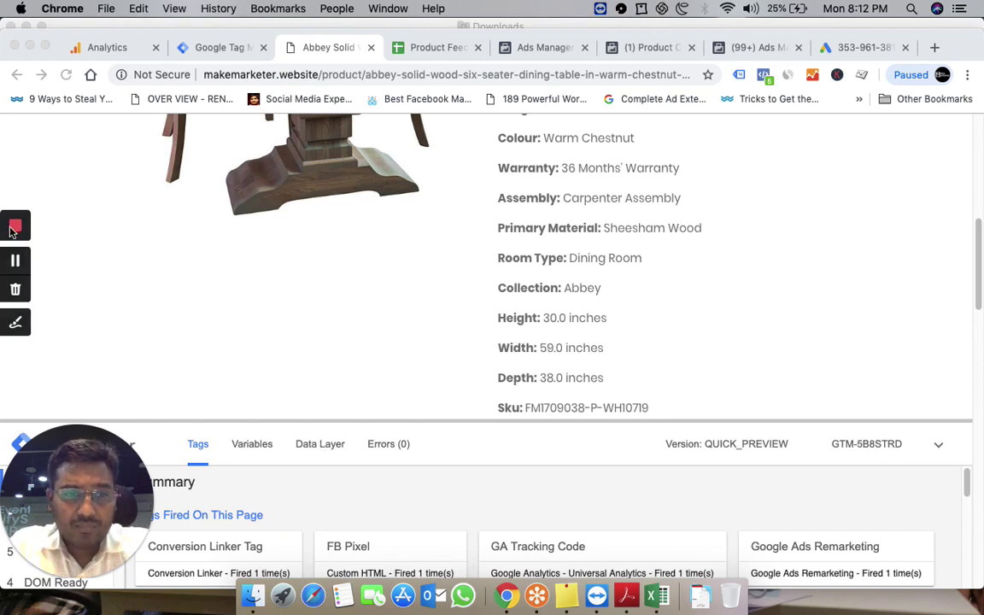
click(16, 261)
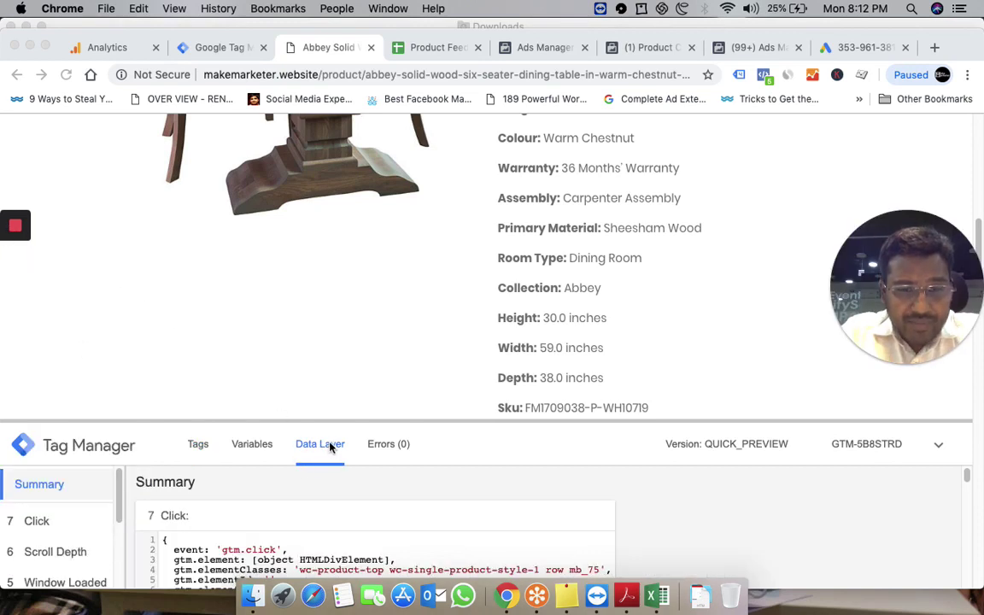
- Show the product page's data layer in the Tag Manager preview and examine the current ecomm values and the google_tag_params block
scroll(374, 476, down, 10)
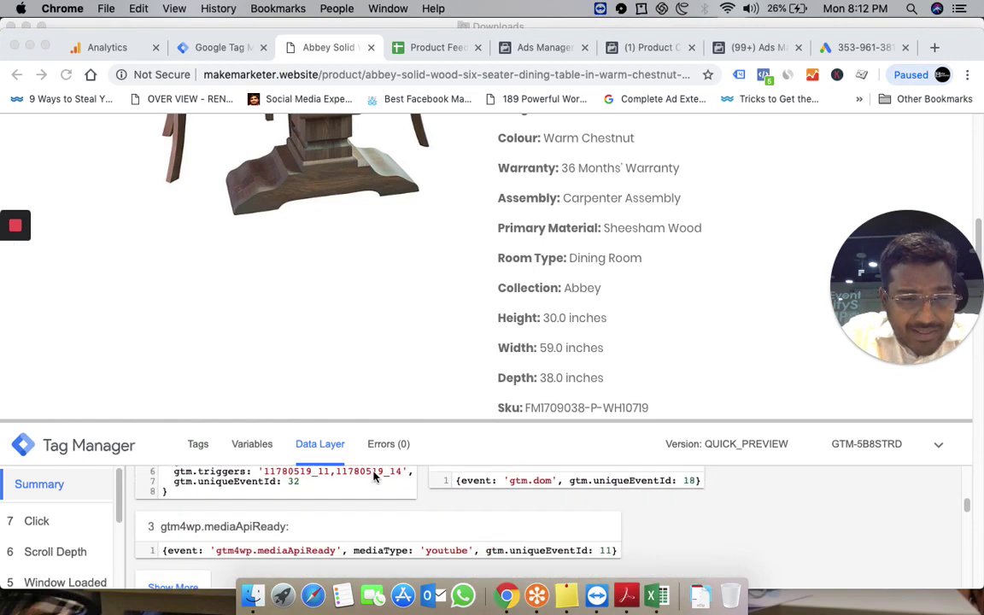
scroll(373, 477, down, 3)
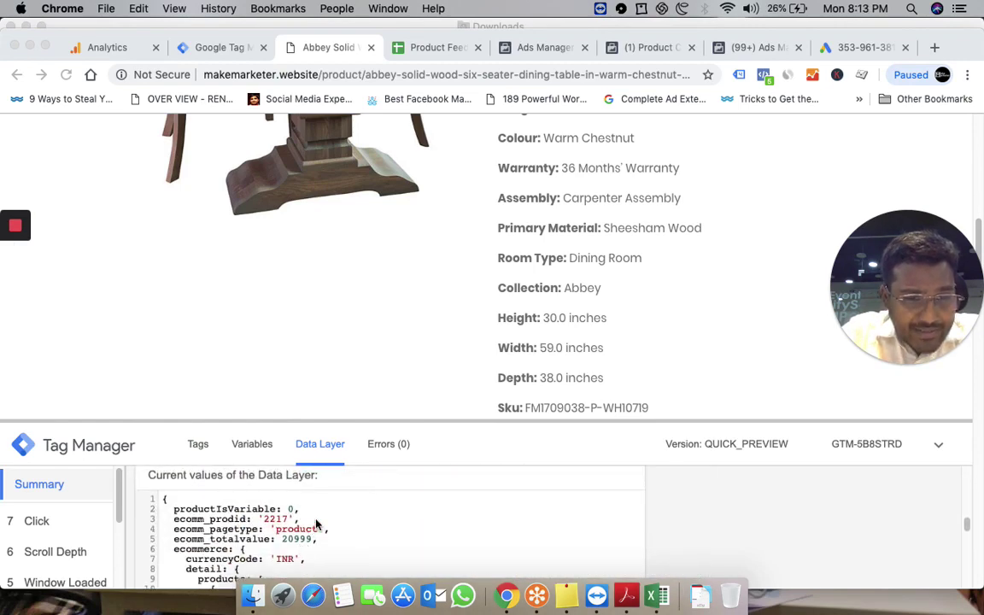
scroll(316, 524, down, 5)
scroll(316, 525, up, 1)
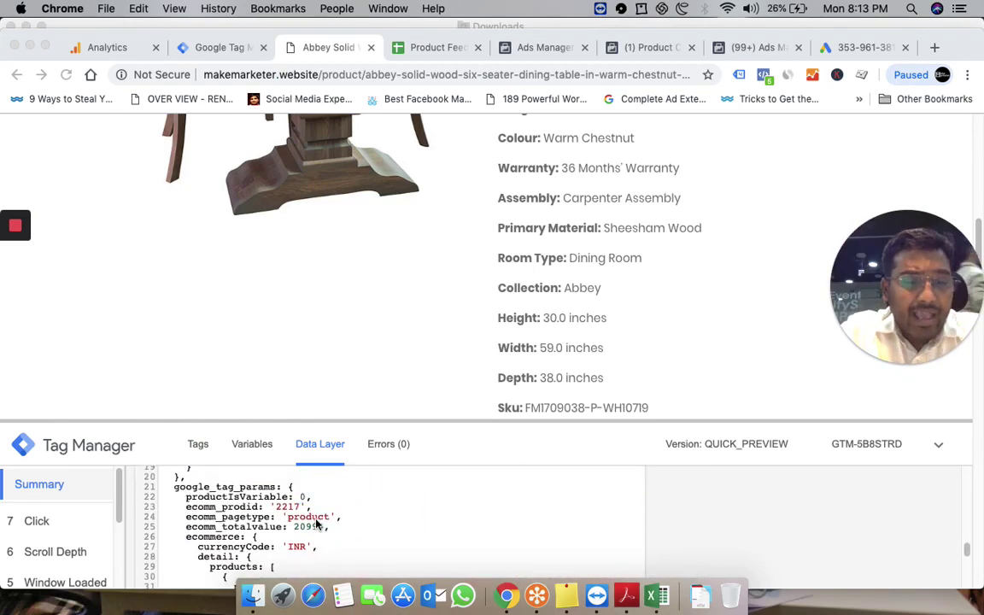
scroll(316, 524, up, 3)
scroll(316, 524, down, 4)
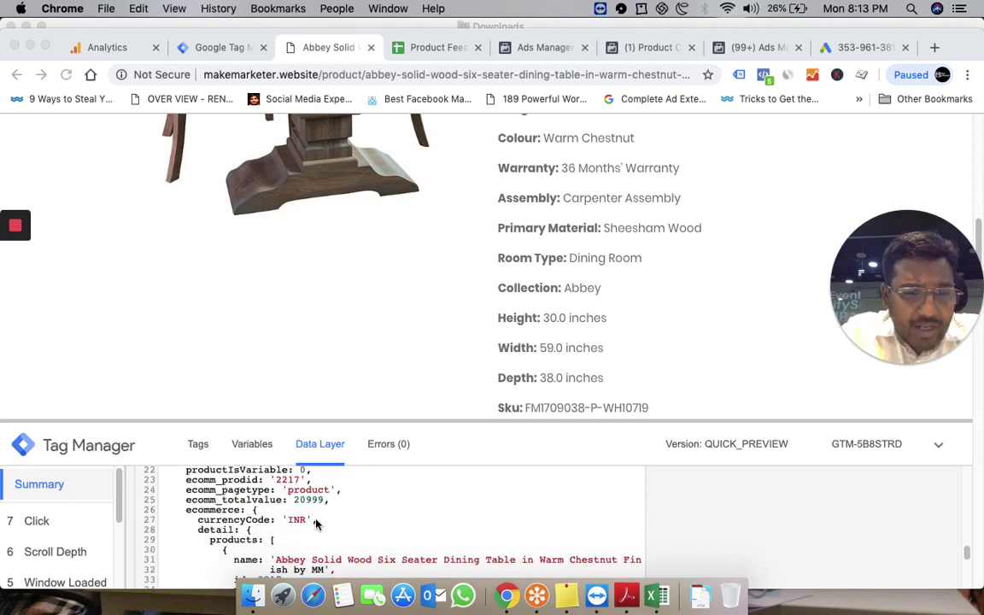
click(176, 487)
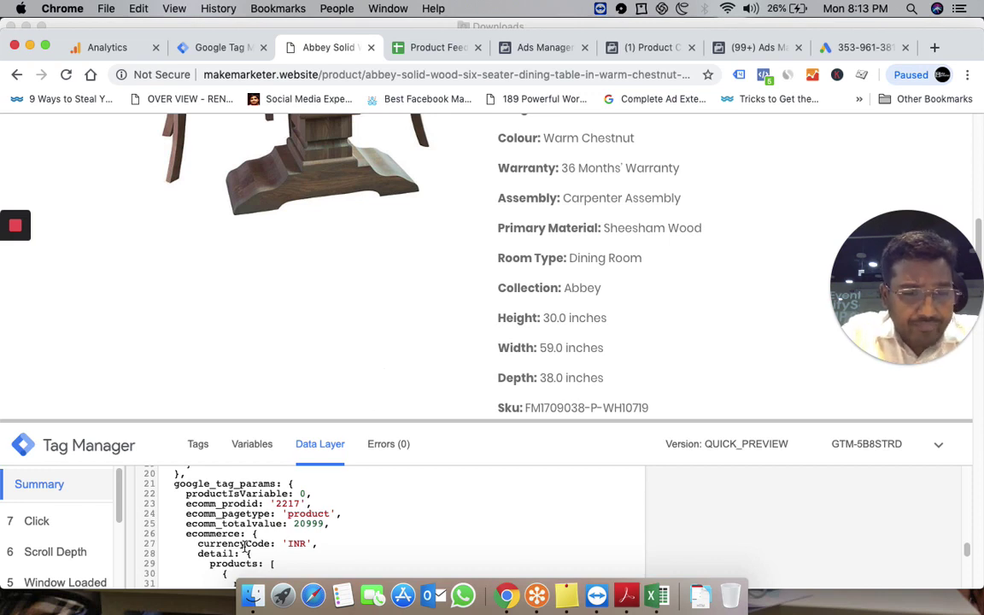
- Compare the Google Ads Remarketing tag's conversion ID with the one in Google Ads and review the tag's Data Layer custom parameters
click(227, 51)
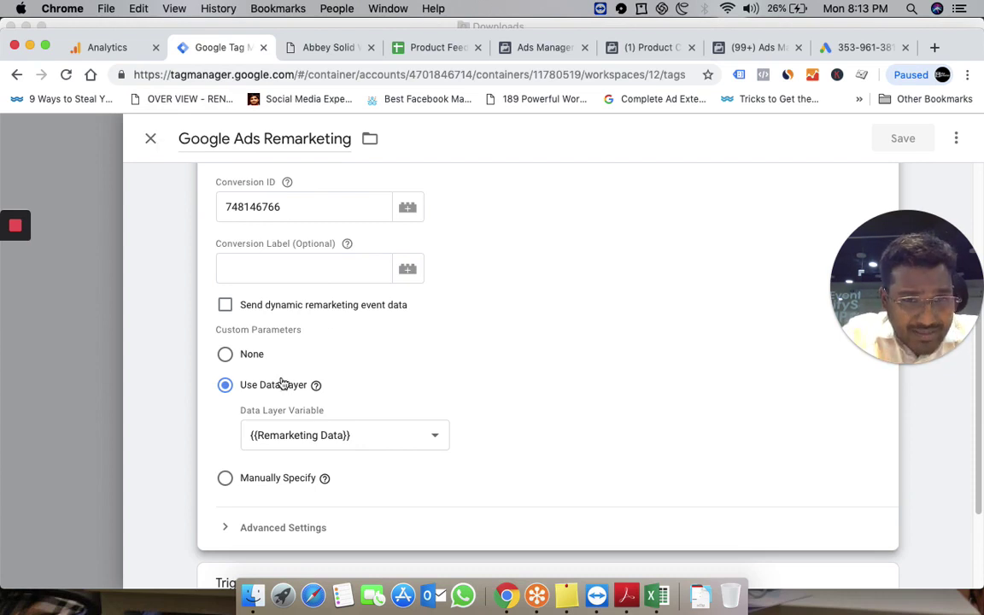
scroll(291, 372, up, 3)
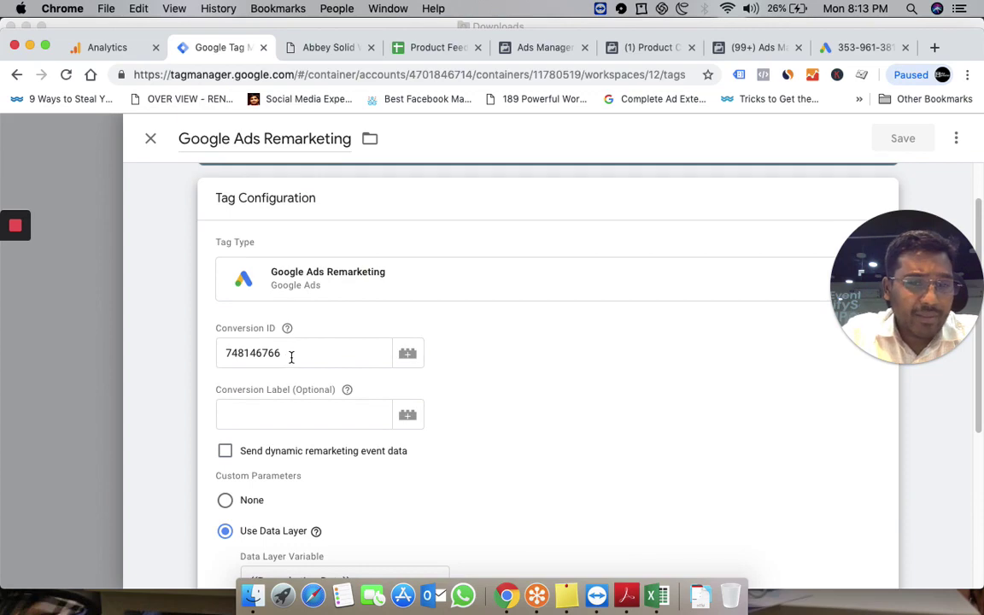
click(866, 46)
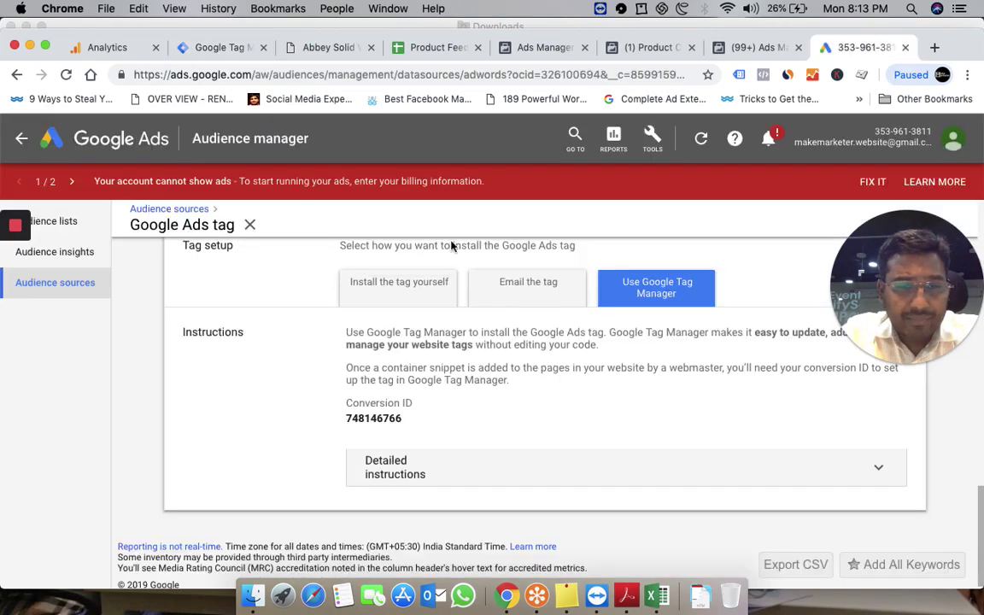
click(217, 47)
scroll(342, 401, down, 2)
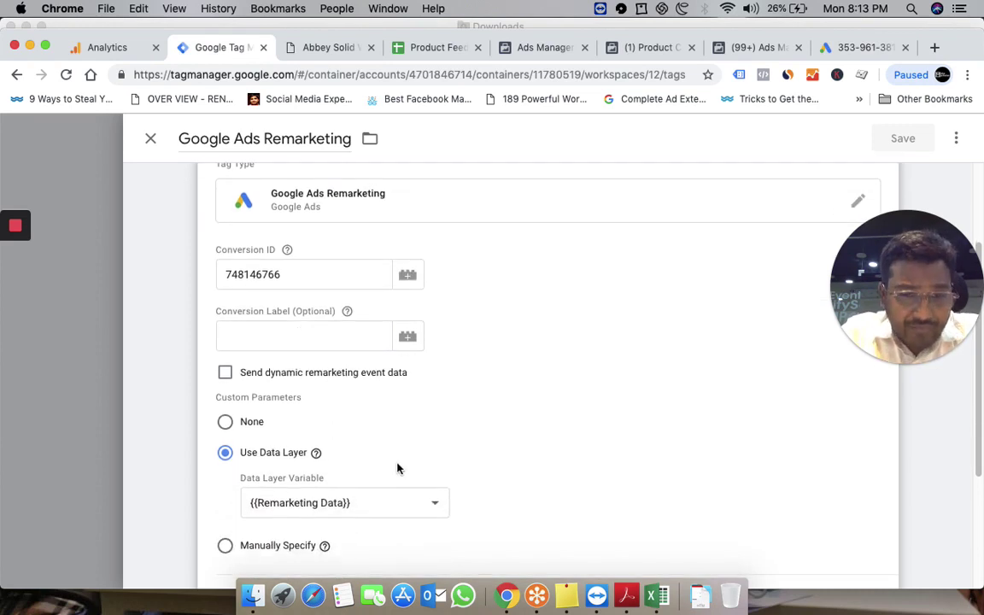
scroll(397, 468, down, 2)
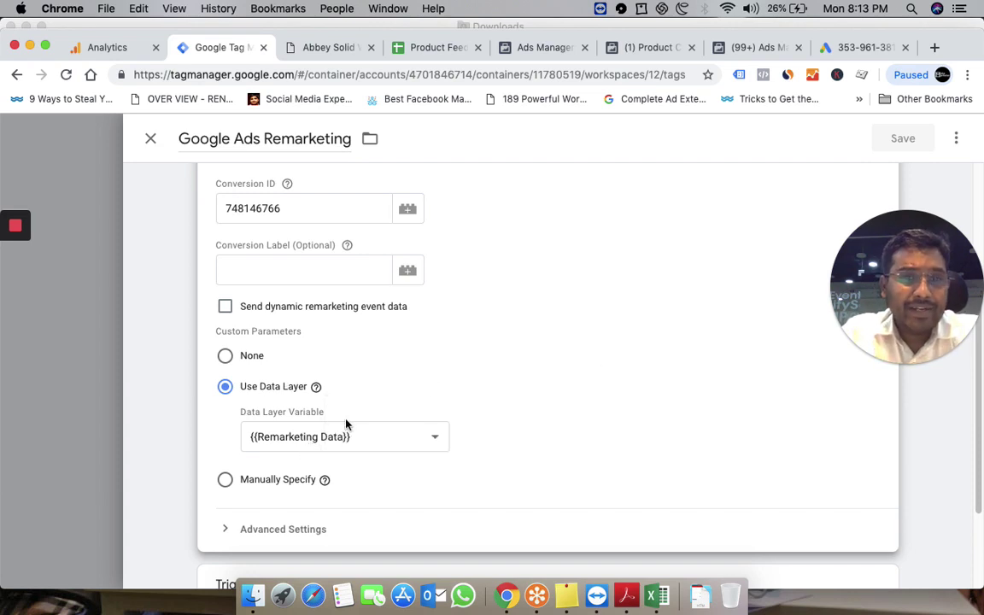
- Check google_tag_params in the product page's data layer again and review the remarketing tag's data layer variable and firing trigger
click(318, 47)
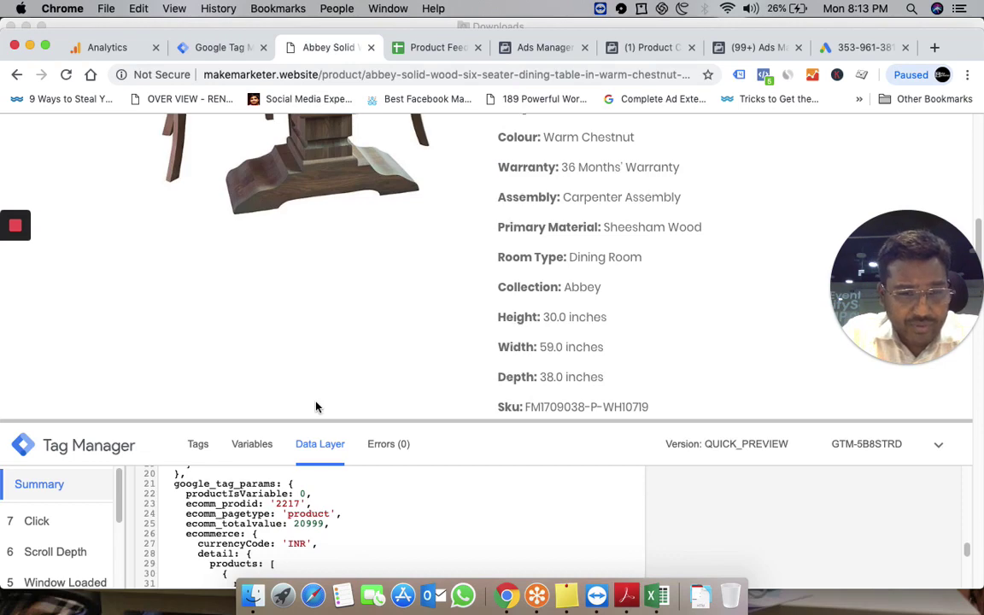
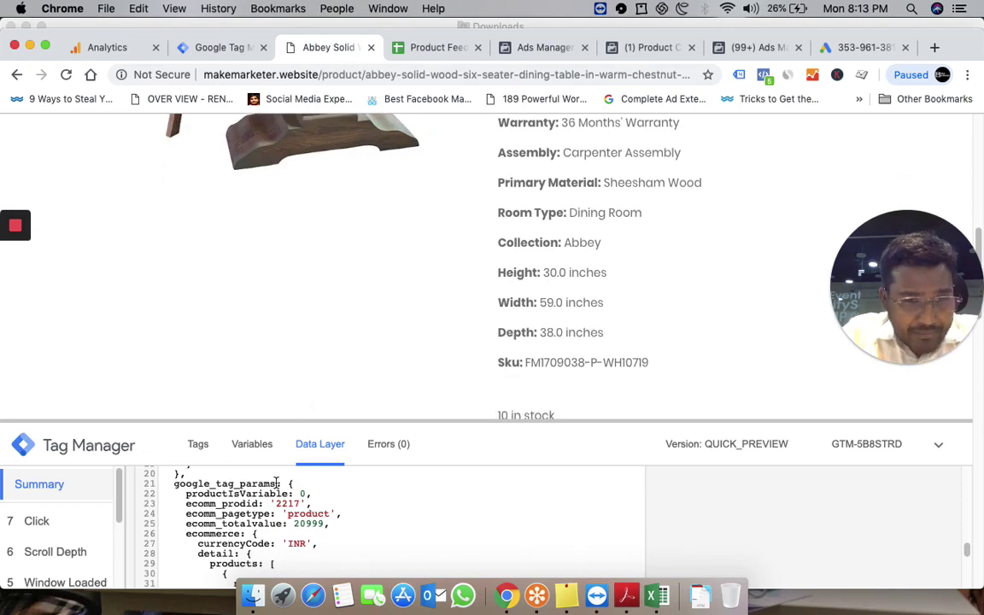
click(220, 47)
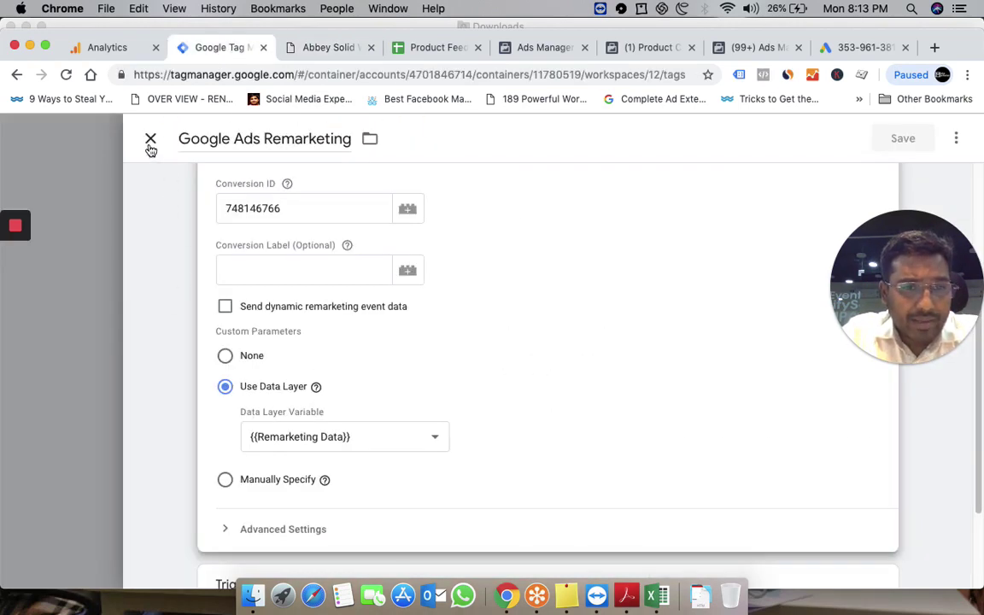
scroll(369, 305, down, 3)
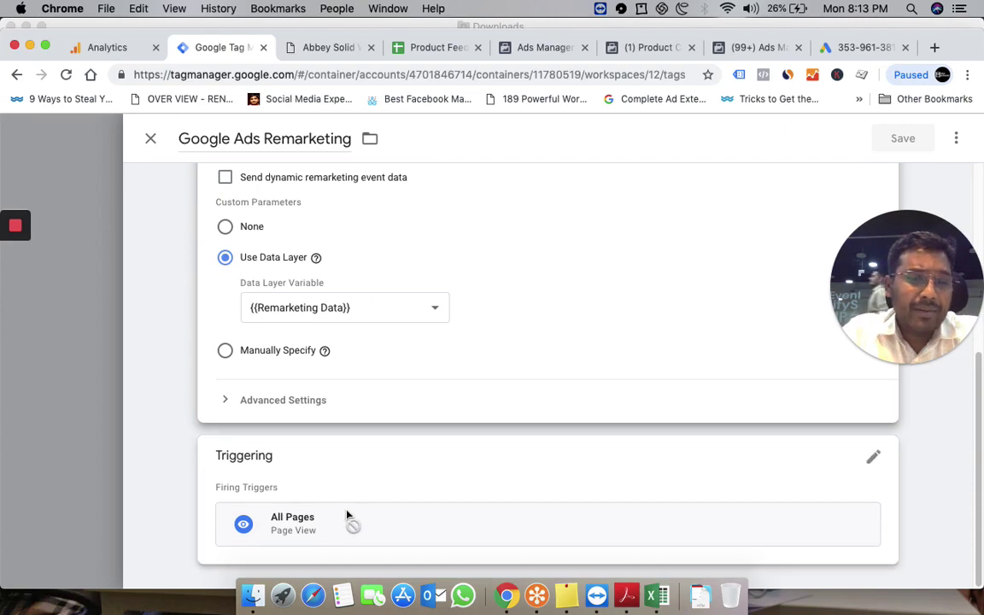
scroll(346, 519, up, 3)
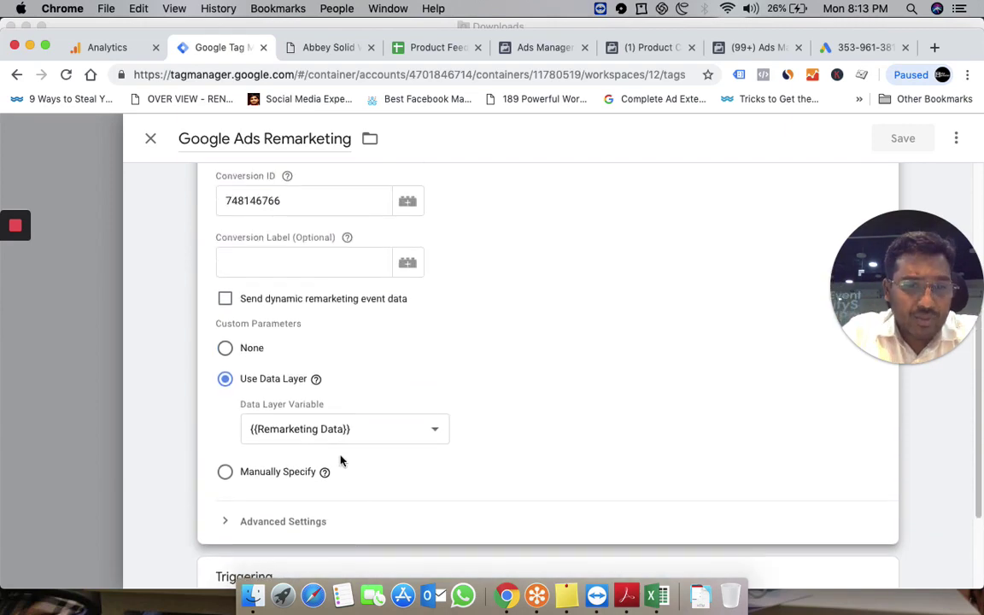
- Close the remarketing tag, open the user-defined variable Remarketing Data, and compare its data layer variable name with the product page's data layer
click(156, 147)
scroll(211, 381, up, 5)
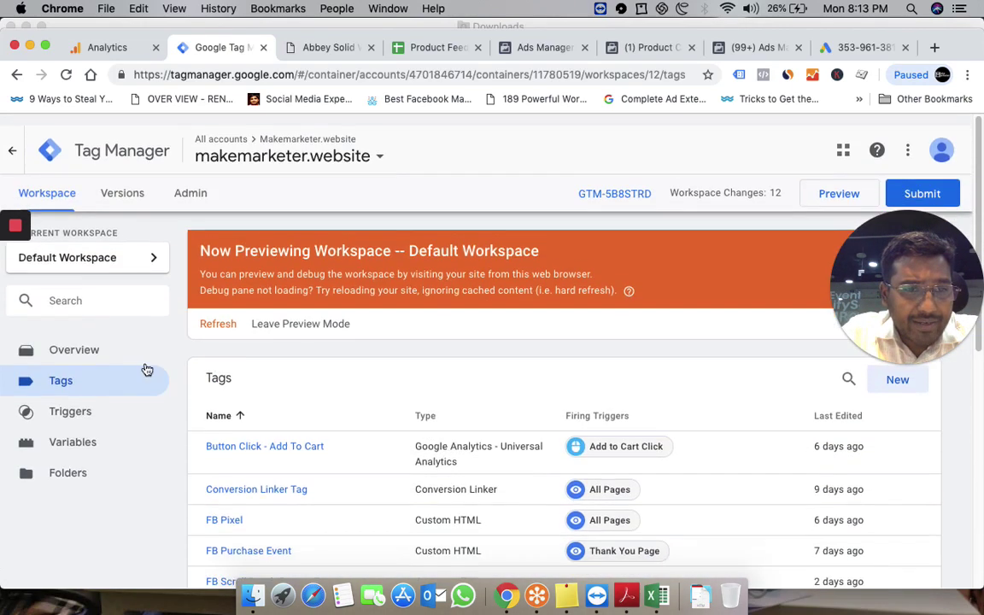
click(77, 434)
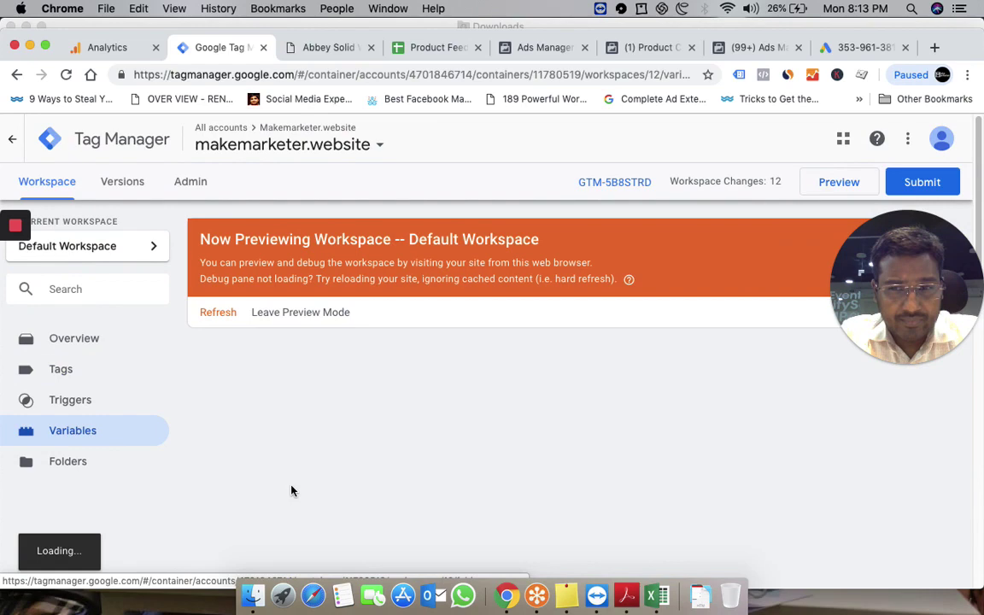
scroll(468, 457, down, 10)
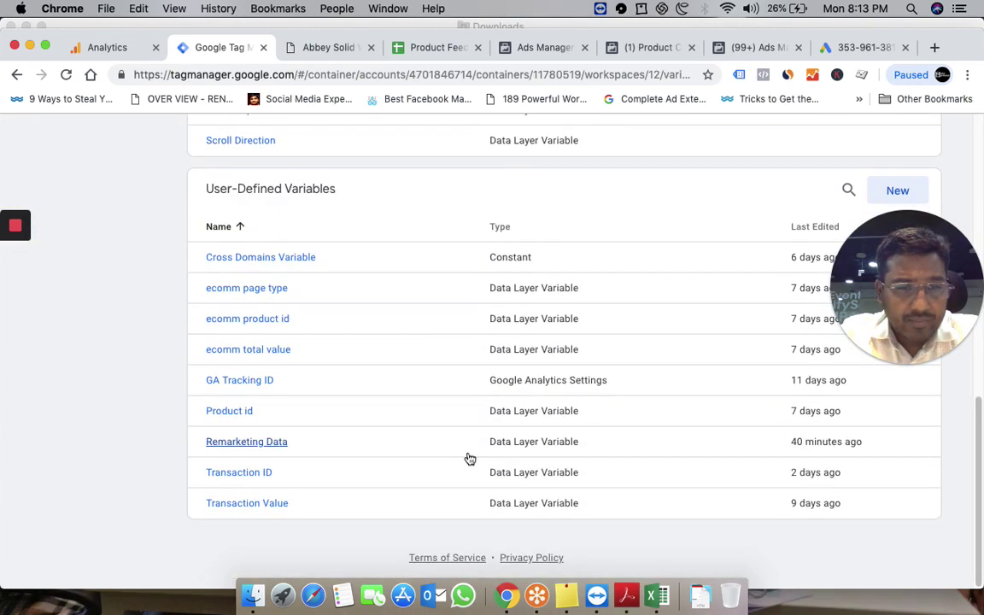
click(258, 452)
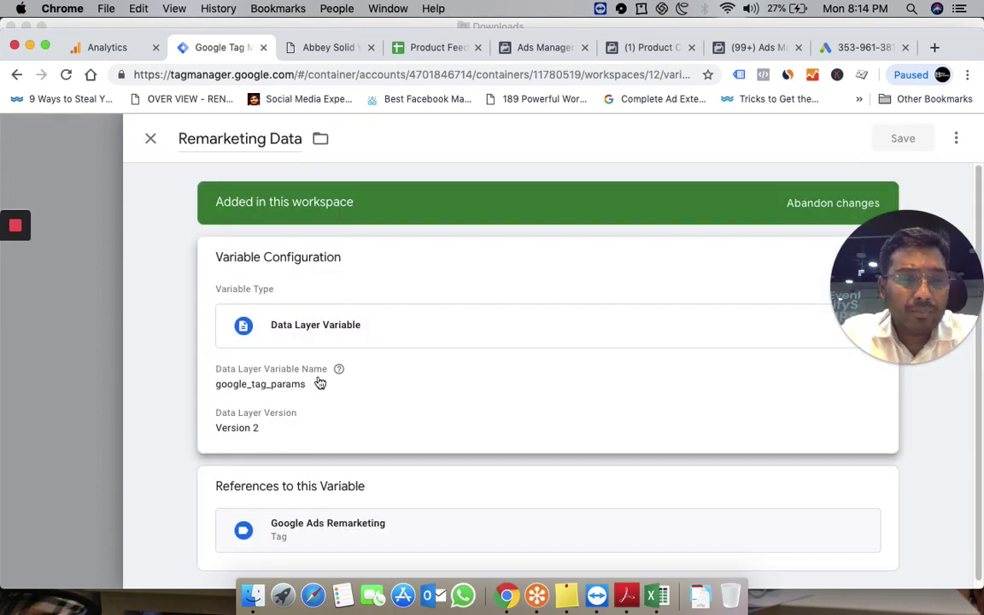
click(316, 46)
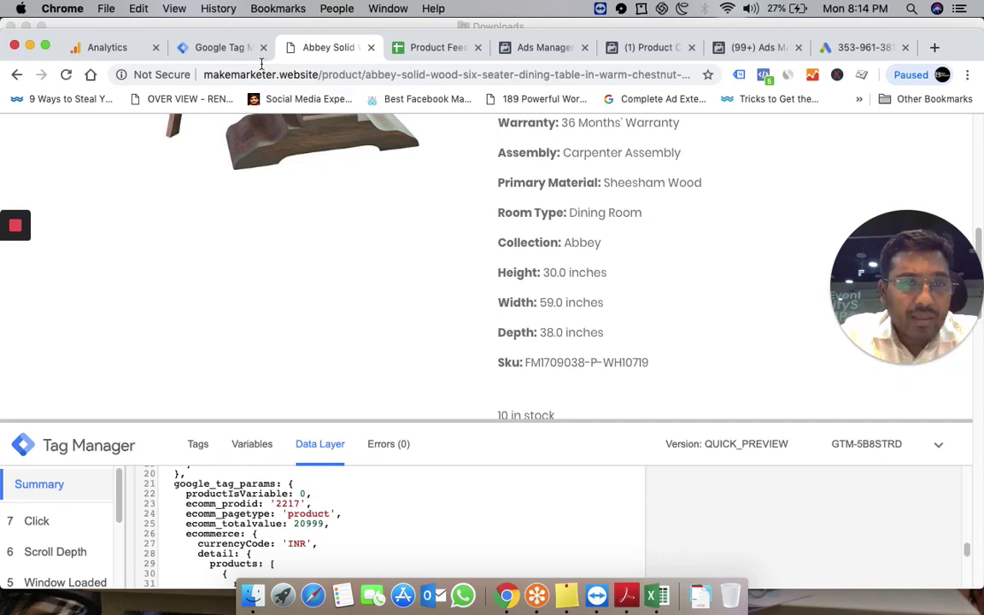
- Review the Remarketing Data variable's data layer variable name and version in Tag Manager, and close the variable
click(222, 47)
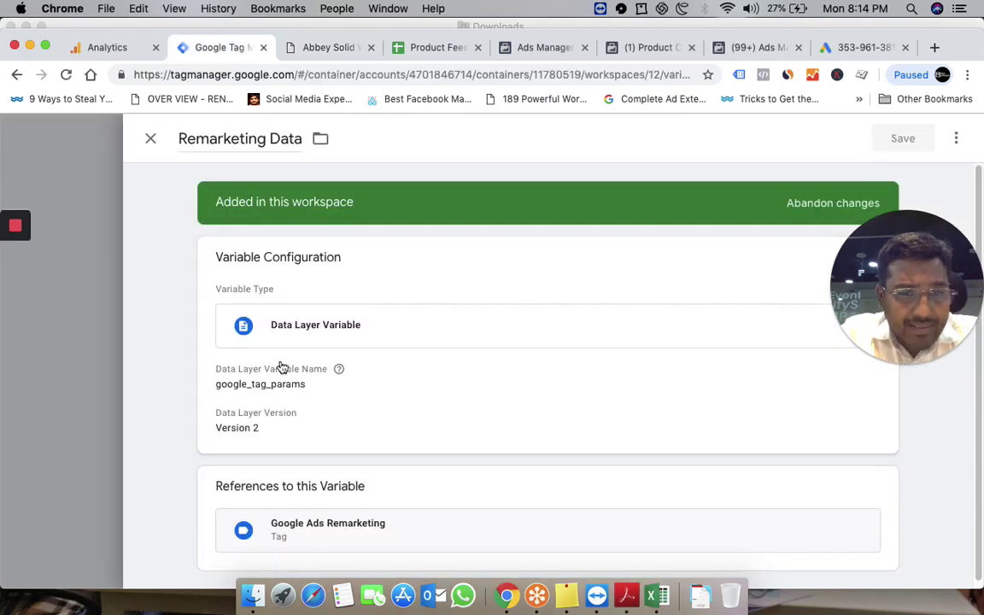
click(229, 389)
scroll(307, 389, down, 3)
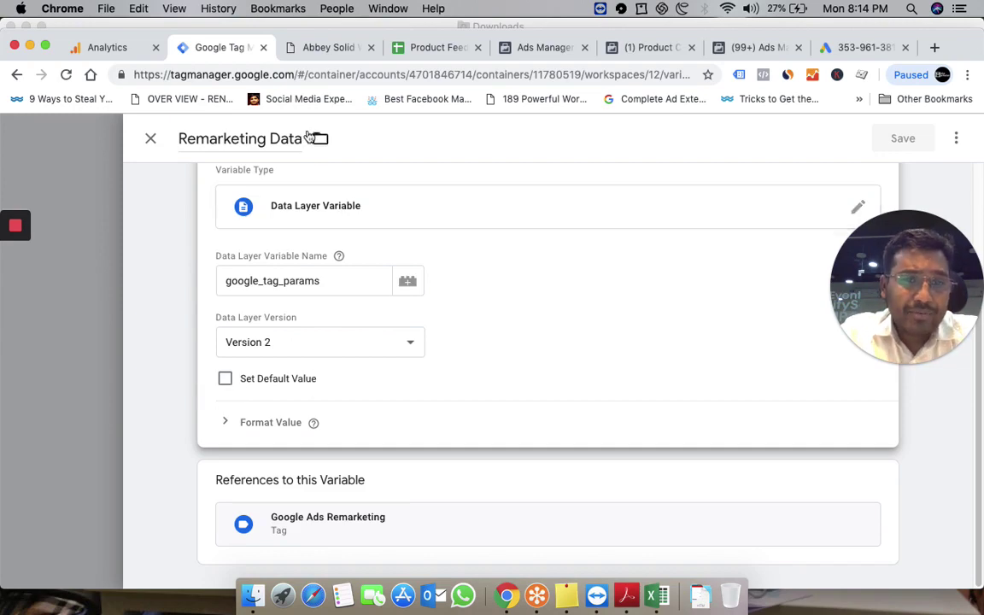
click(150, 138)
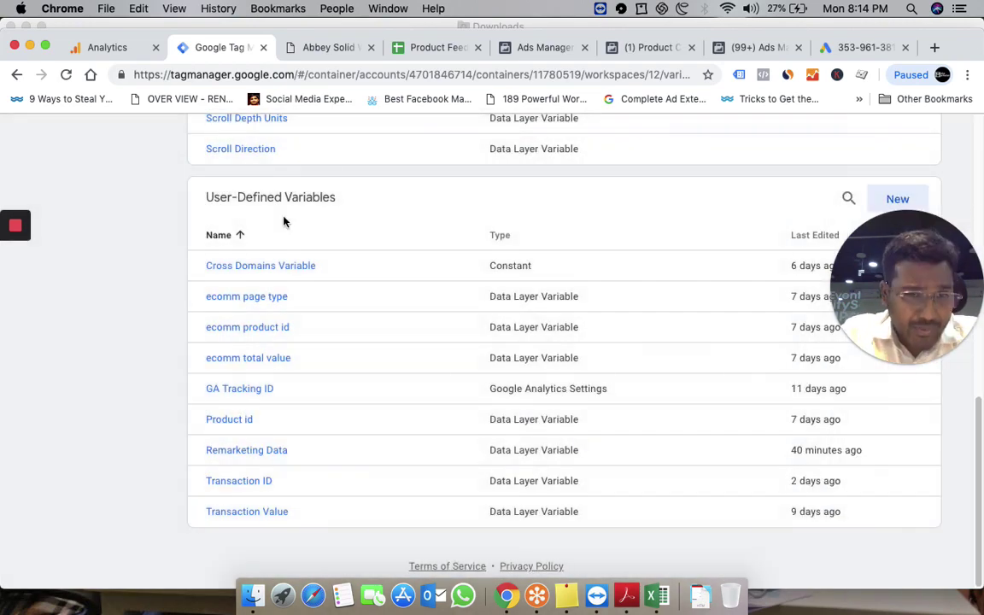
- Open the Google Ads Remarketing tag from the tag list, review its configuration and firing trigger, and close it
click(90, 372)
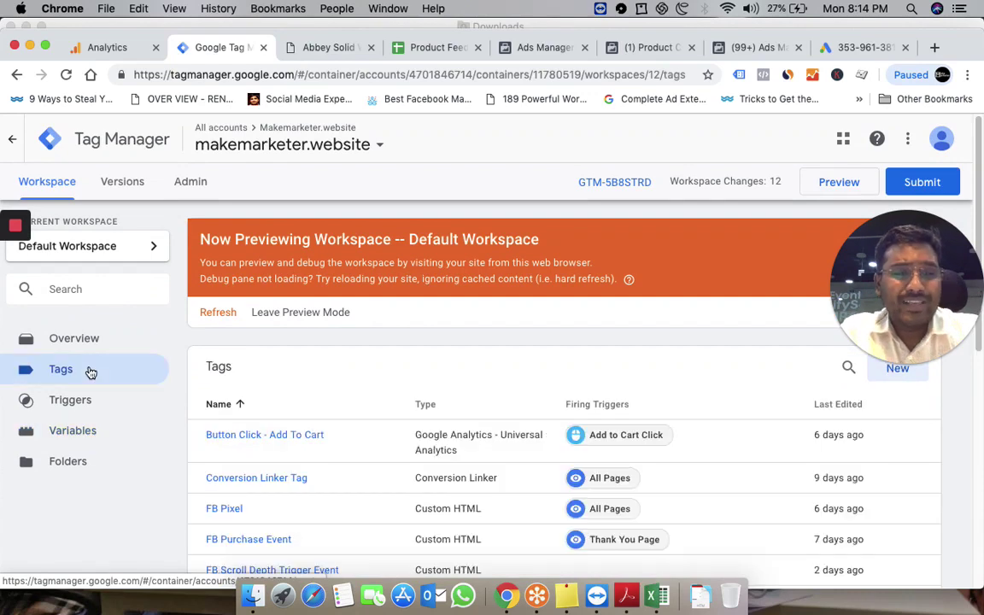
scroll(345, 501, down, 5)
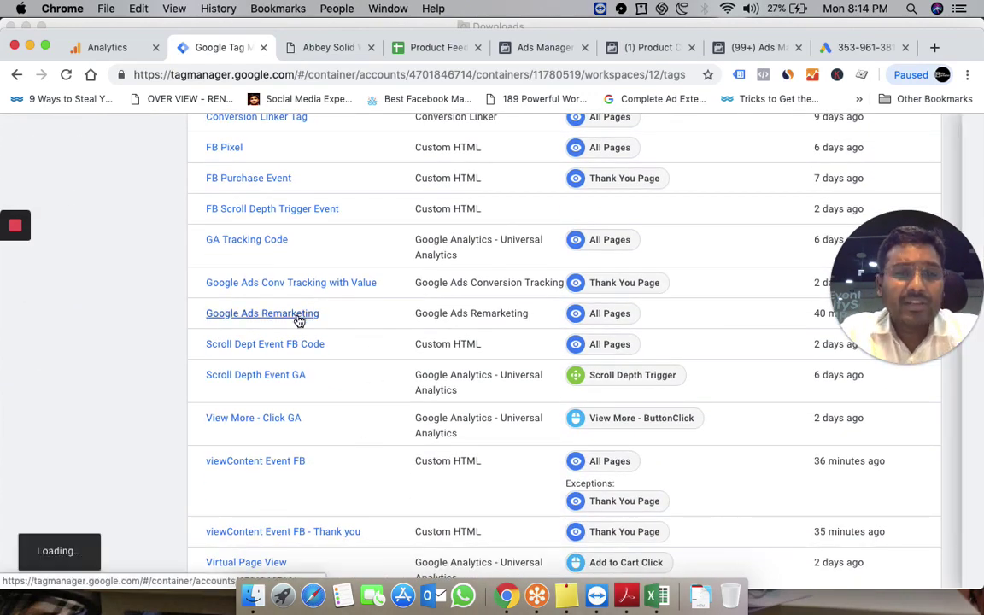
click(299, 318)
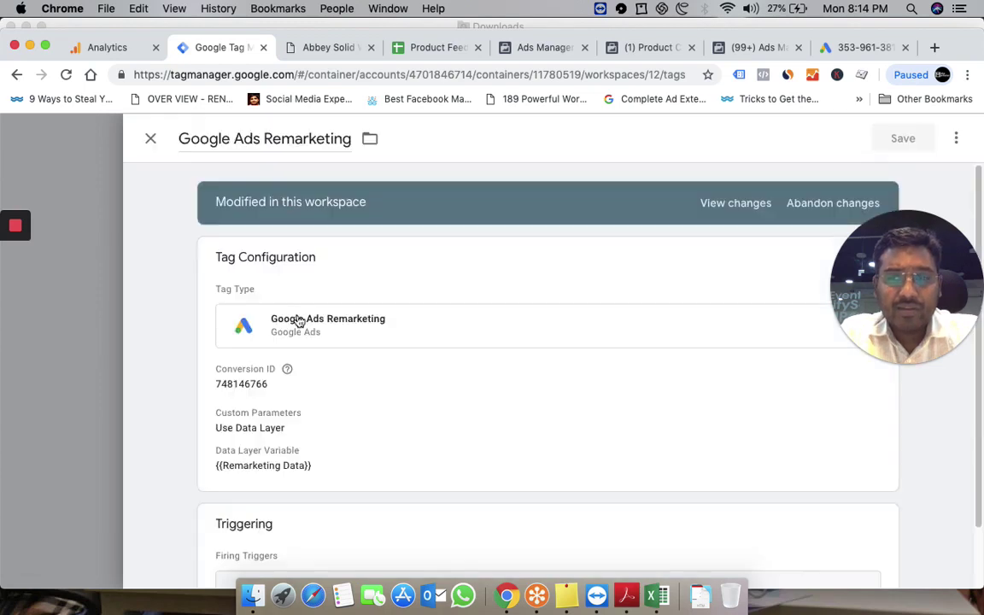
scroll(454, 402, down, 2)
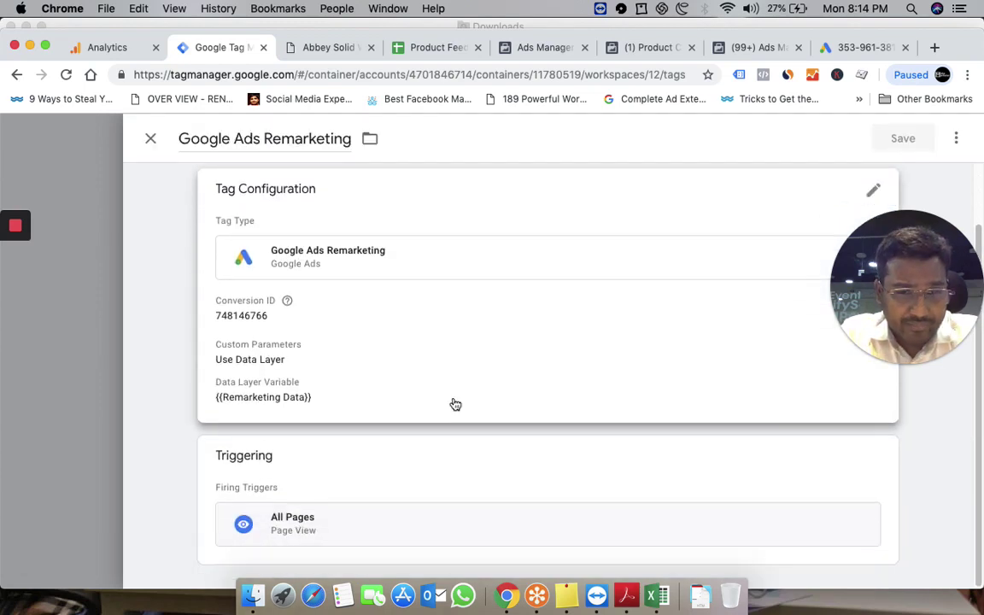
click(150, 139)
- Inspect the Google Ads Remarketing tag's request metadata on the product page with Tag Assistant and compare it with google_tag_params
click(338, 47)
scroll(499, 270, up, 2)
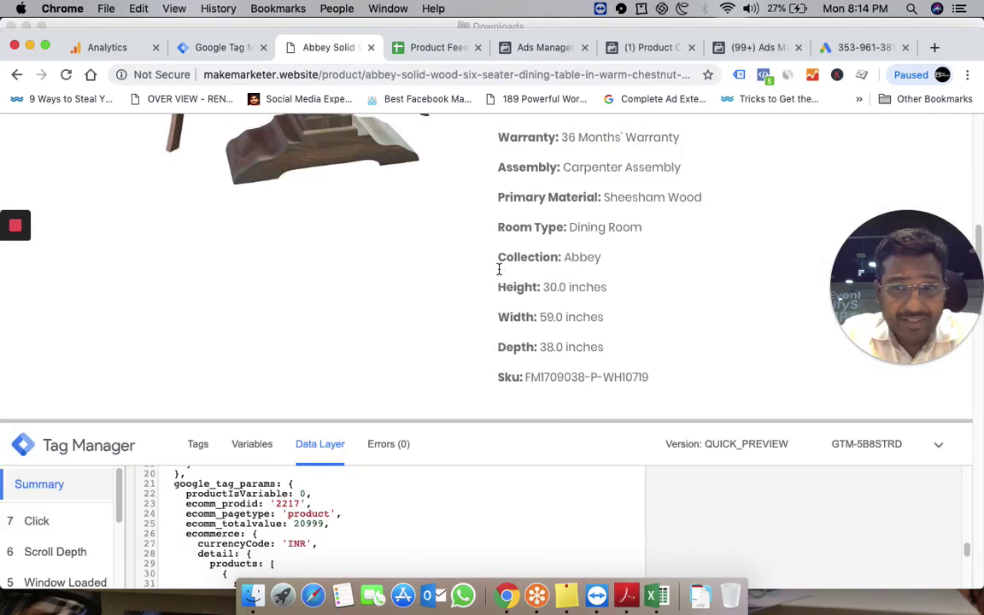
click(739, 75)
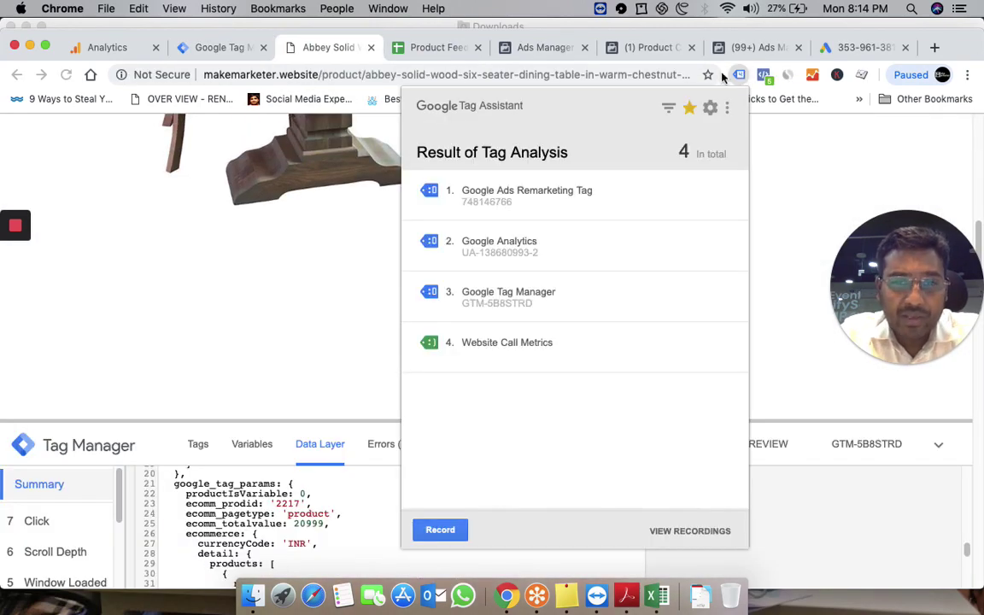
click(571, 198)
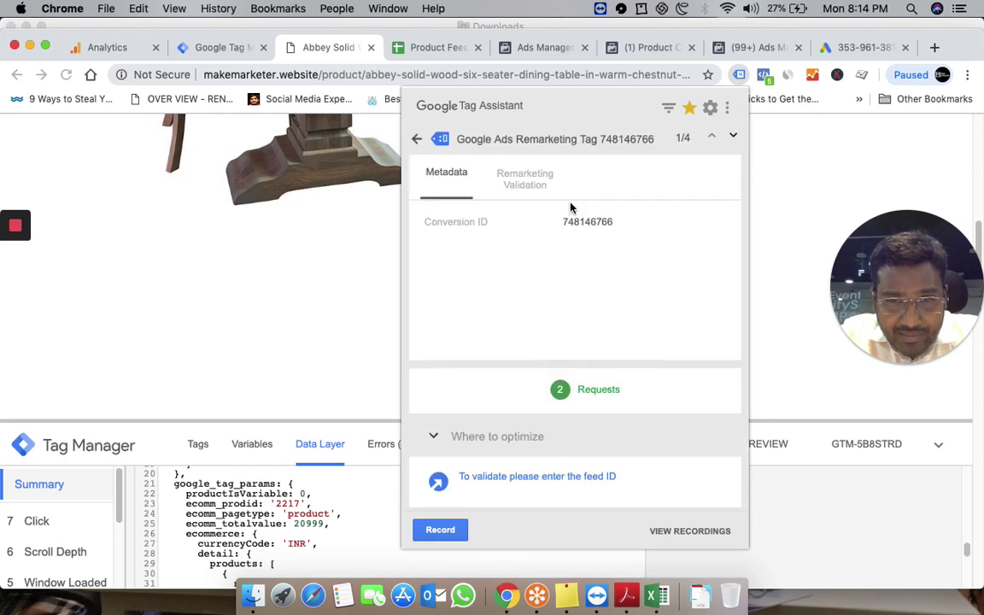
click(594, 390)
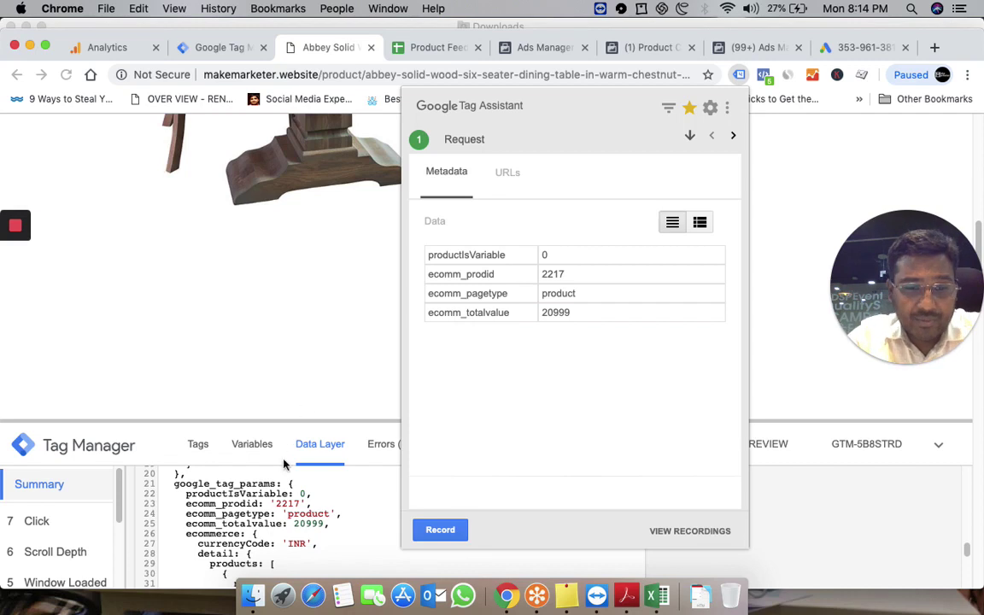
click(315, 301)
- Add one Abbey six-seater dining table to the store's cart and proceed to checkout
scroll(709, 265, down, 3)
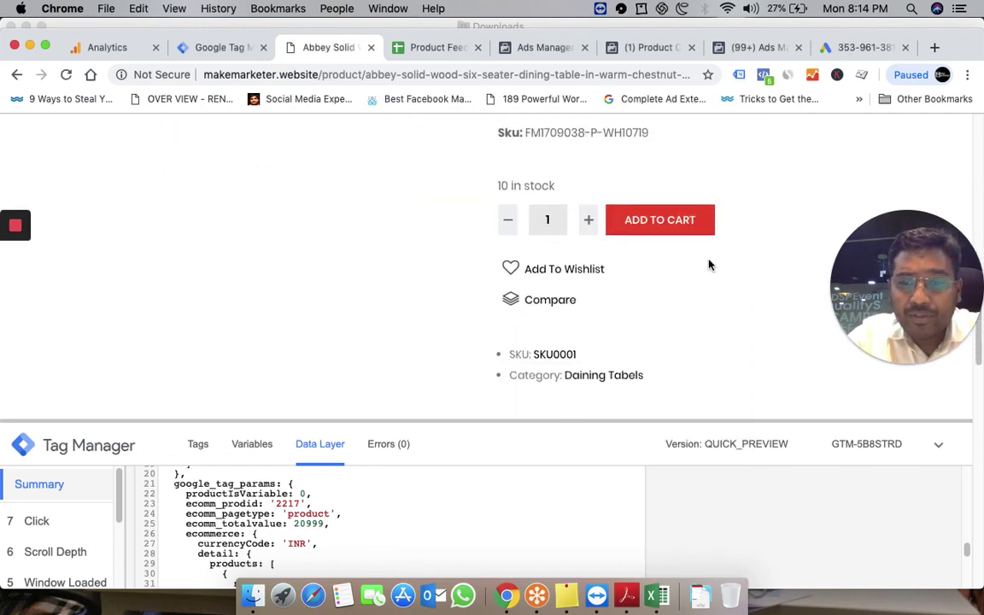
click(668, 227)
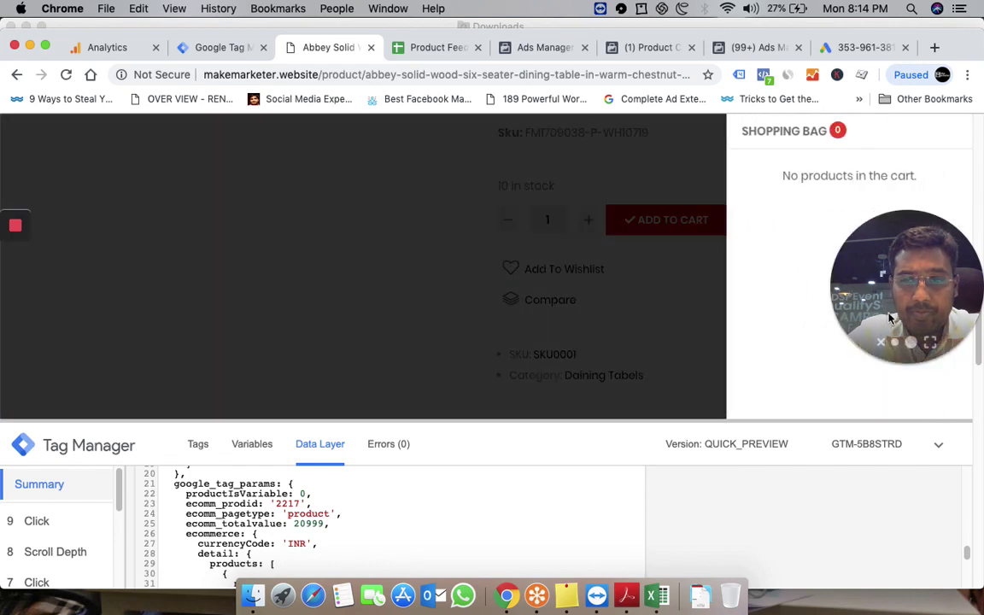
drag(888, 317, 40, 344)
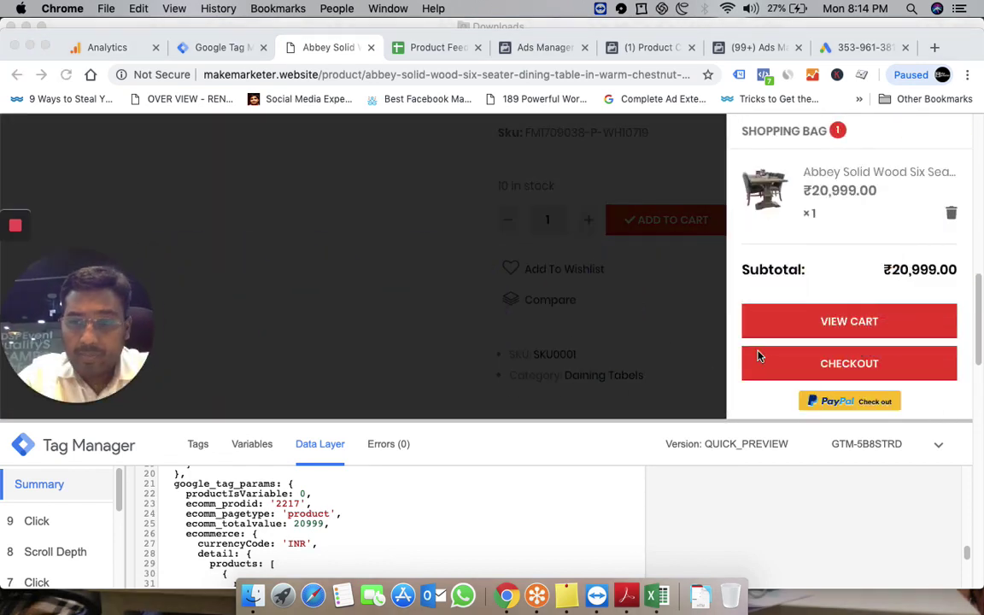
click(860, 367)
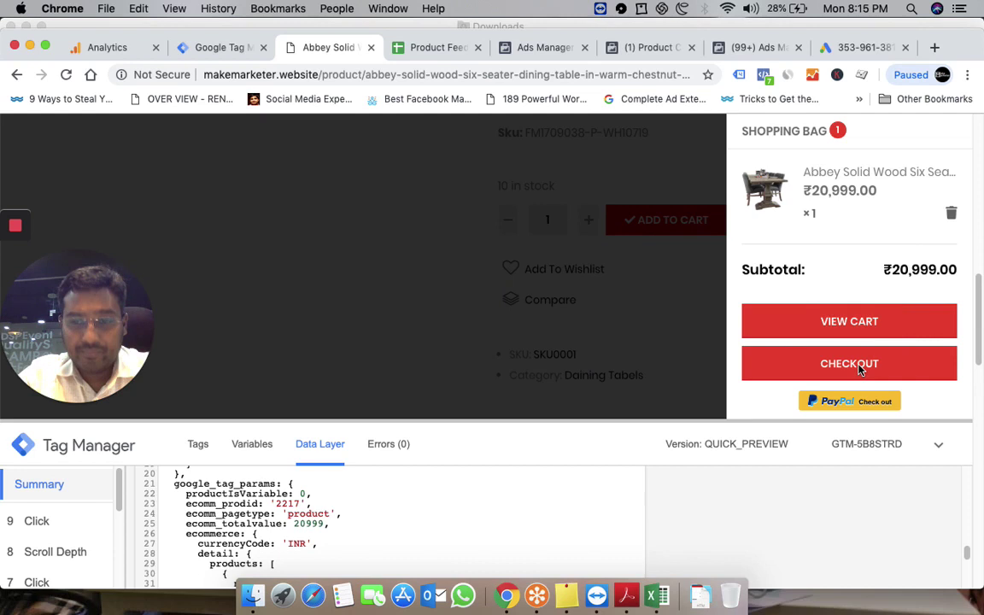
click(848, 366)
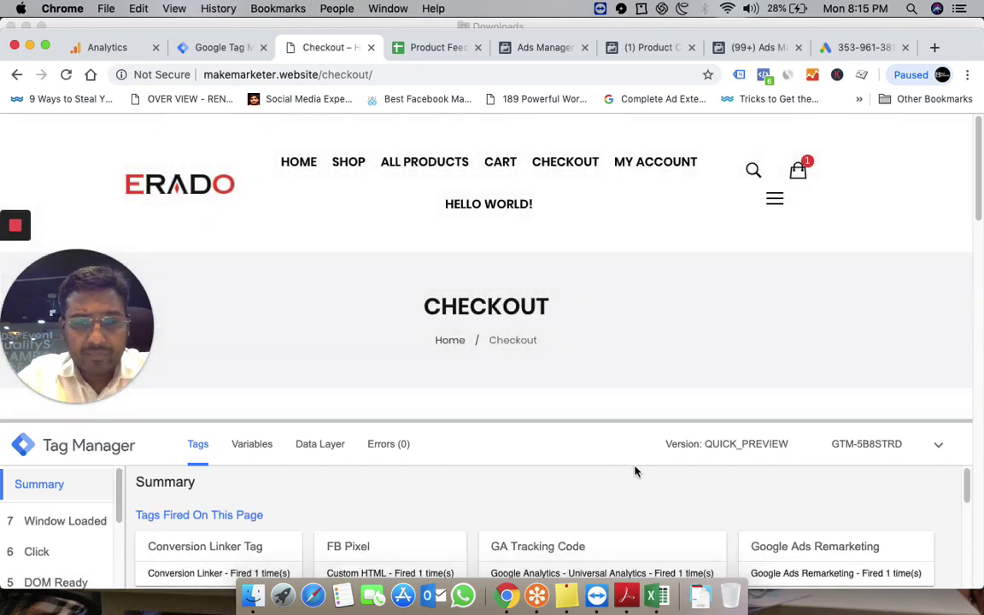
- Review the billing details and order summary on the checkout page, and place the order with cash on delivery
scroll(574, 268, down, 15)
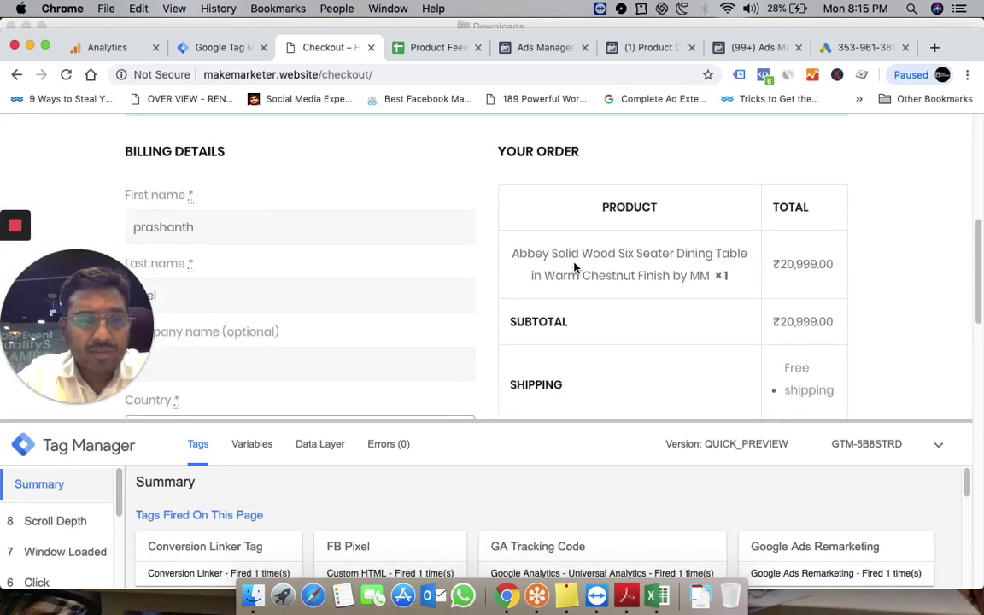
scroll(574, 268, down, 3)
scroll(575, 268, up, 8)
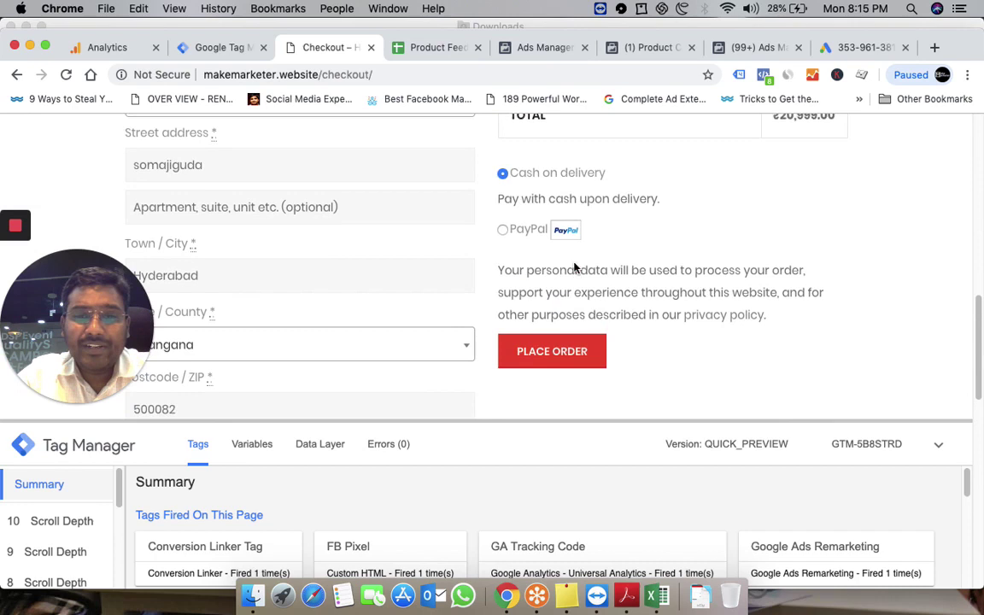
scroll(571, 275, down, 1)
click(553, 349)
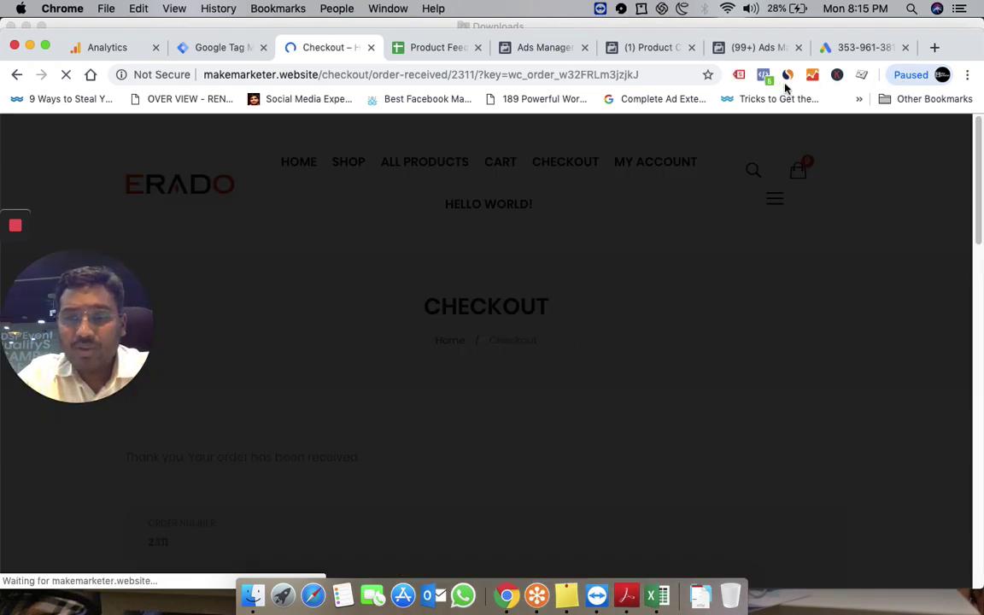
- Examine the transaction and ecomm values in the Google Ads Remarketing tag's request on the order-received page with Tag Assistant
click(740, 76)
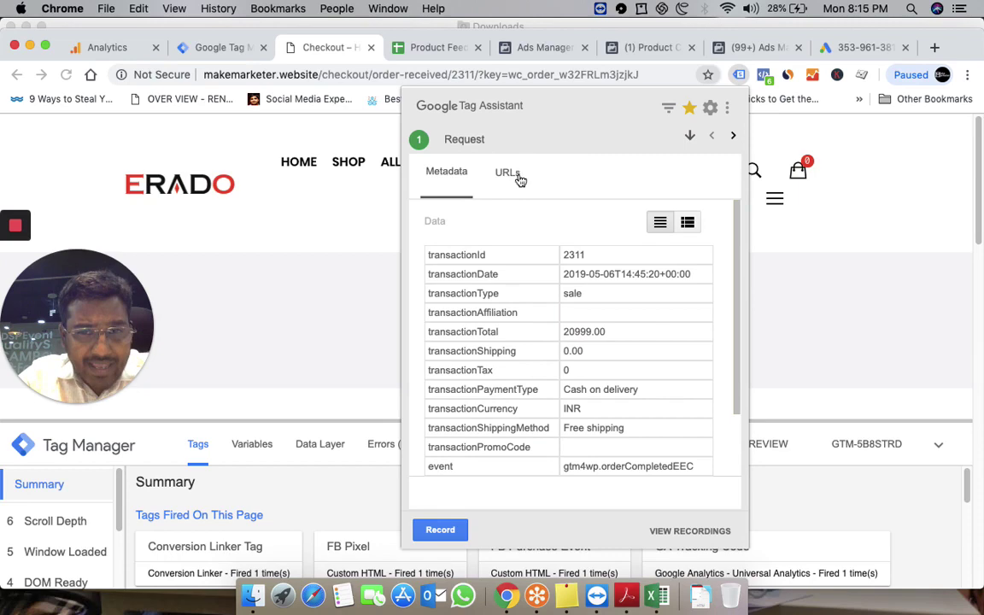
click(688, 136)
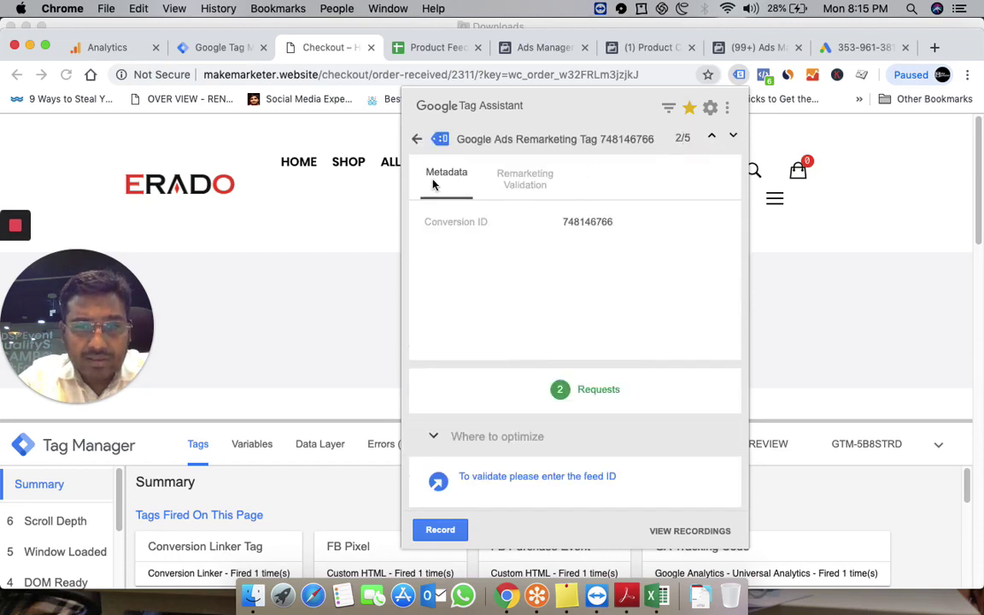
click(593, 389)
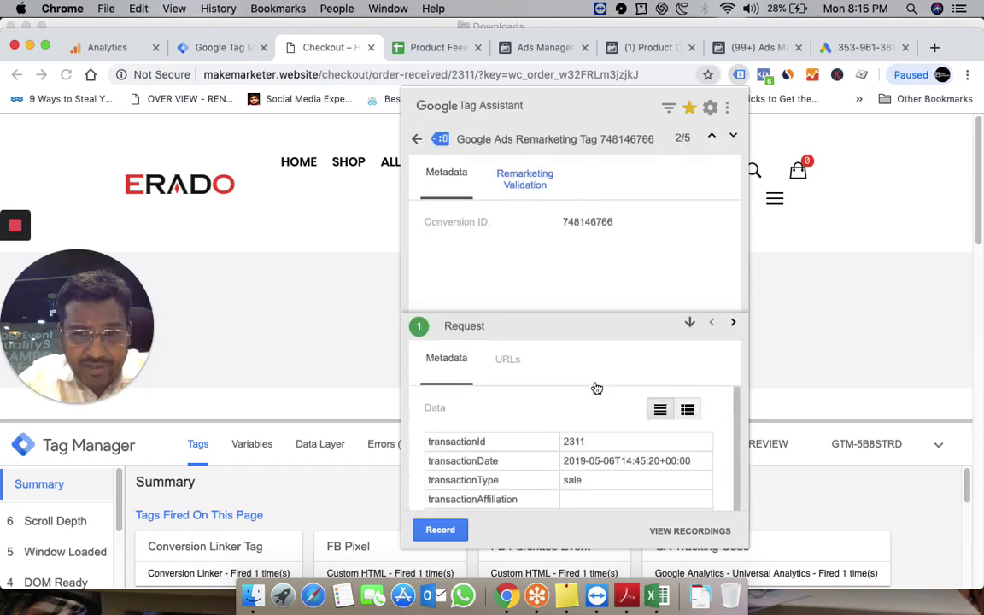
scroll(496, 427, down, 3)
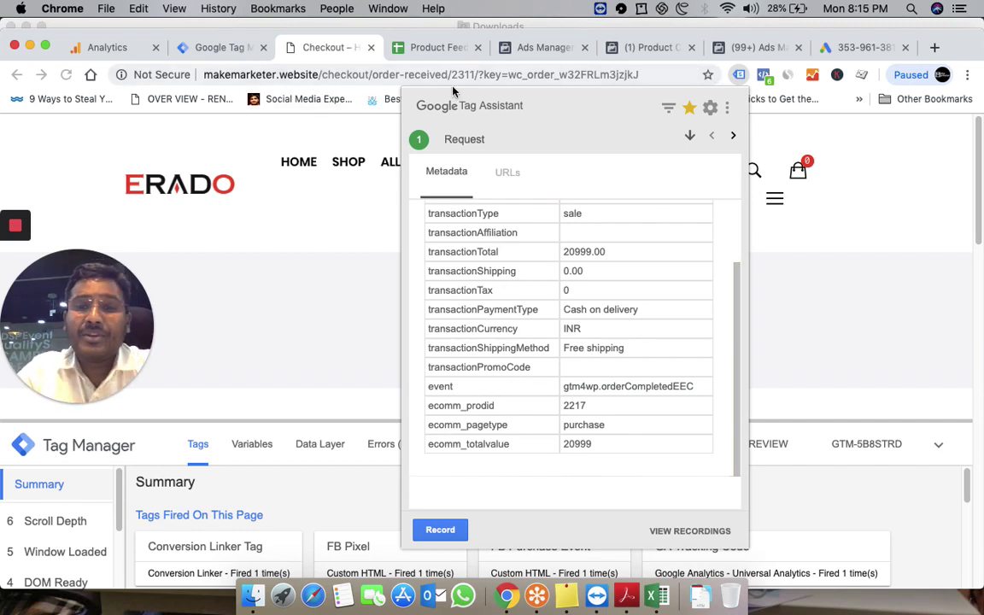
- Review the Google Ads tag's activity and parameter hits in Audience manager, close its details, and open the remarketing audience lists
click(877, 53)
click(877, 53)
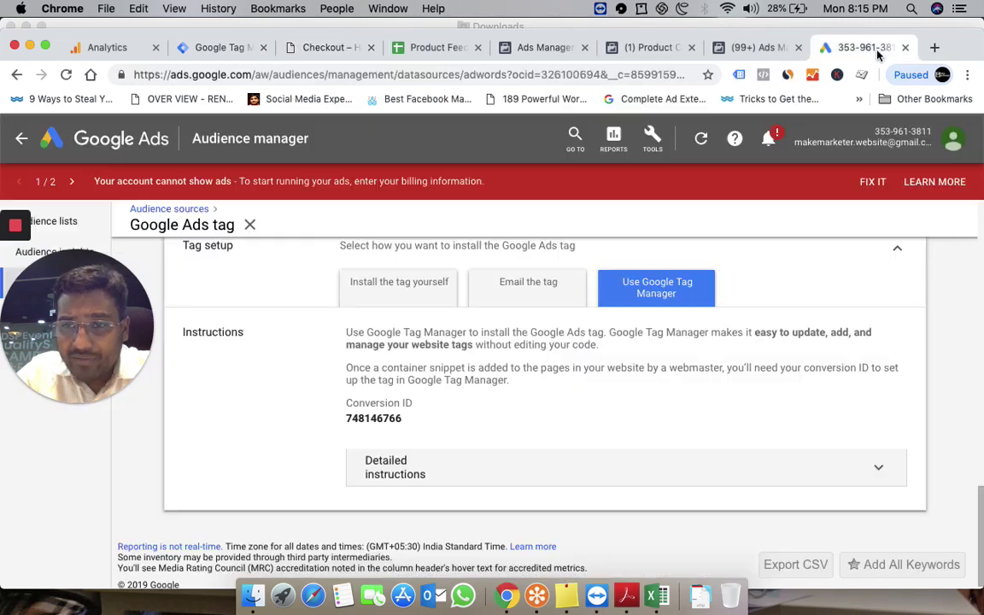
scroll(544, 353, down, 5)
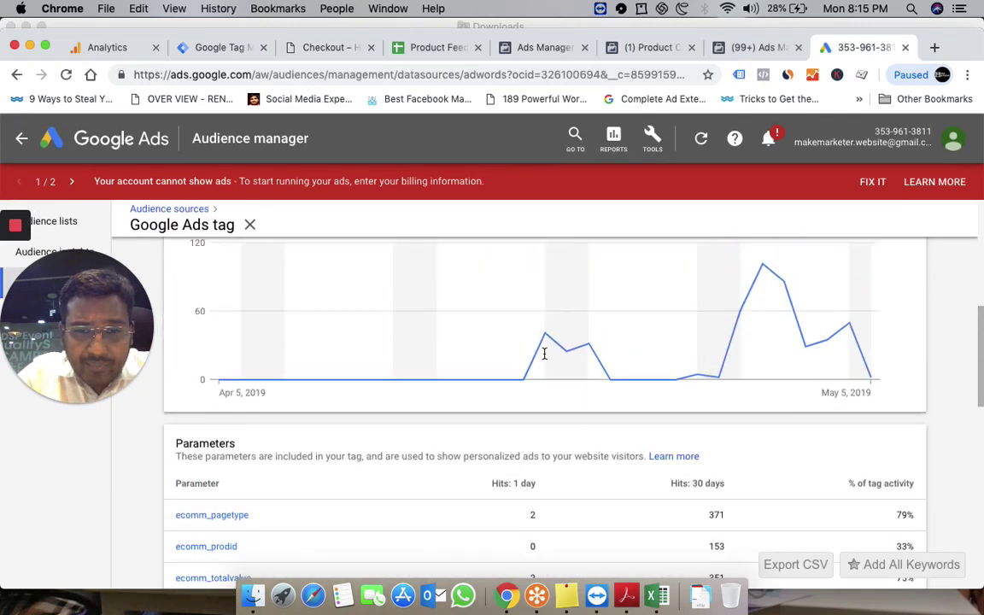
scroll(544, 352, down, 3)
scroll(432, 485, down, 5)
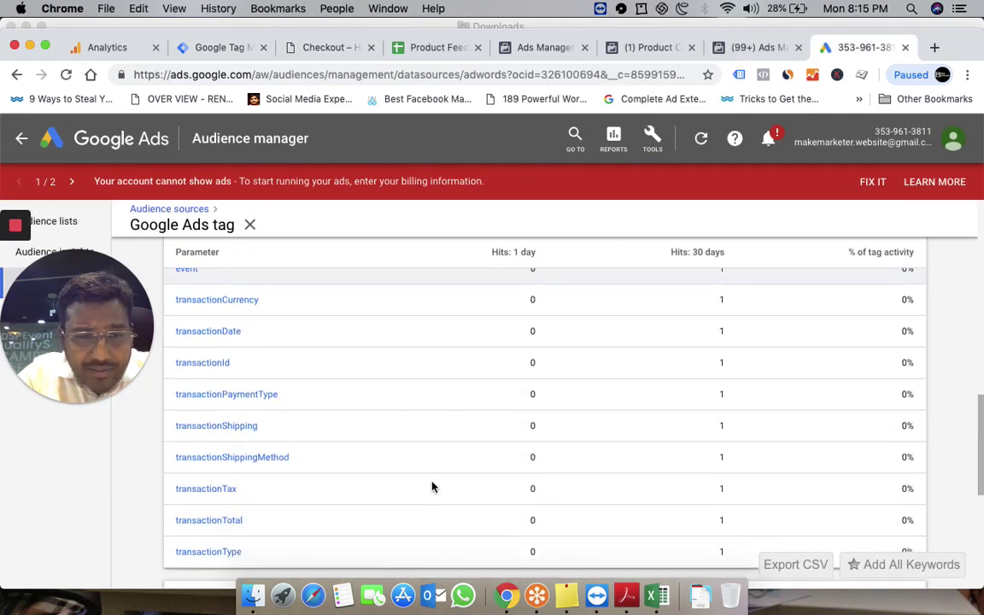
scroll(432, 486, up, 5)
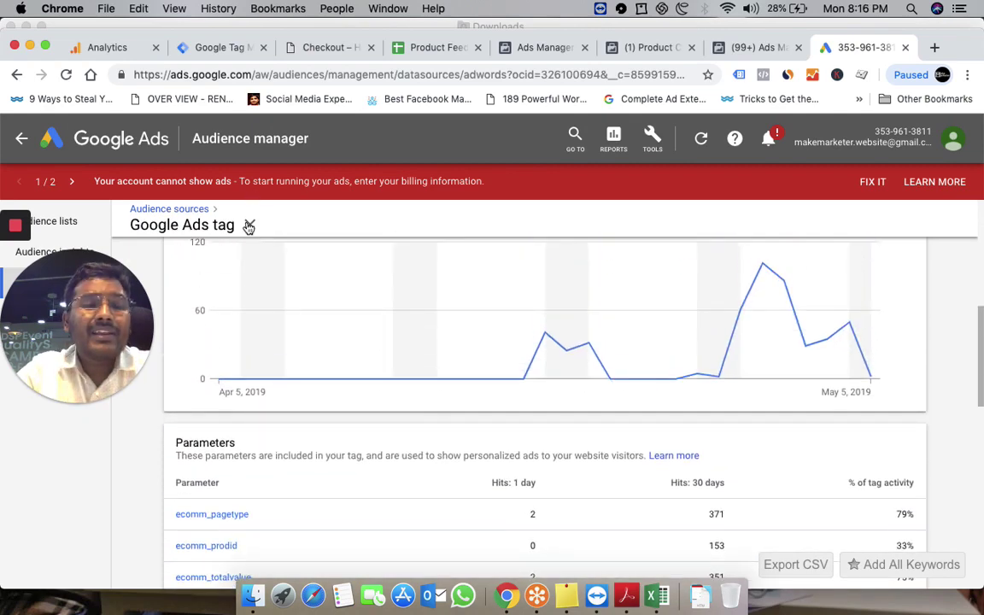
click(250, 221)
click(54, 223)
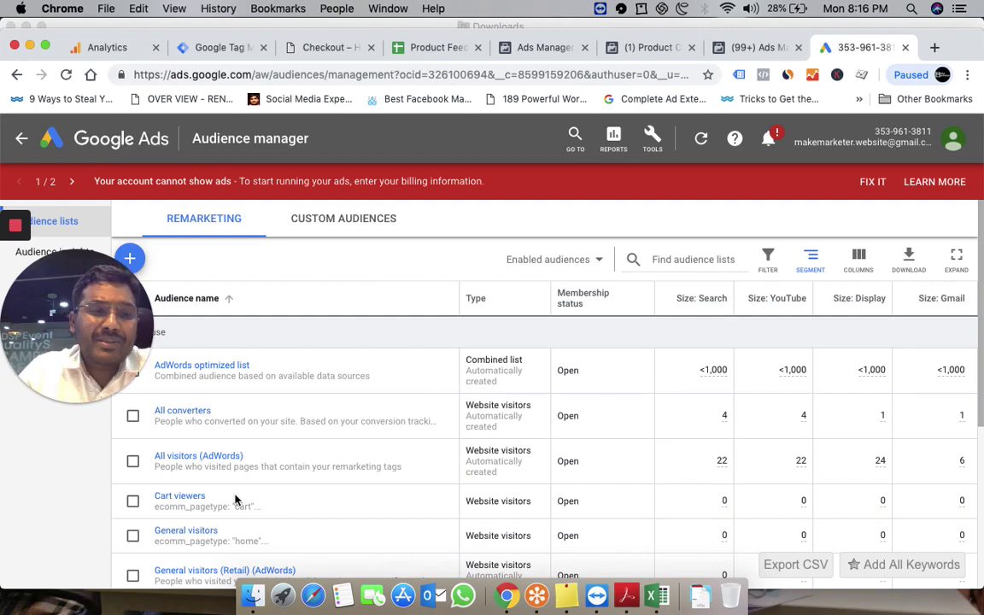
- Open Business data in Google Ads and start a new dynamic display ad feed of type Education
click(651, 138)
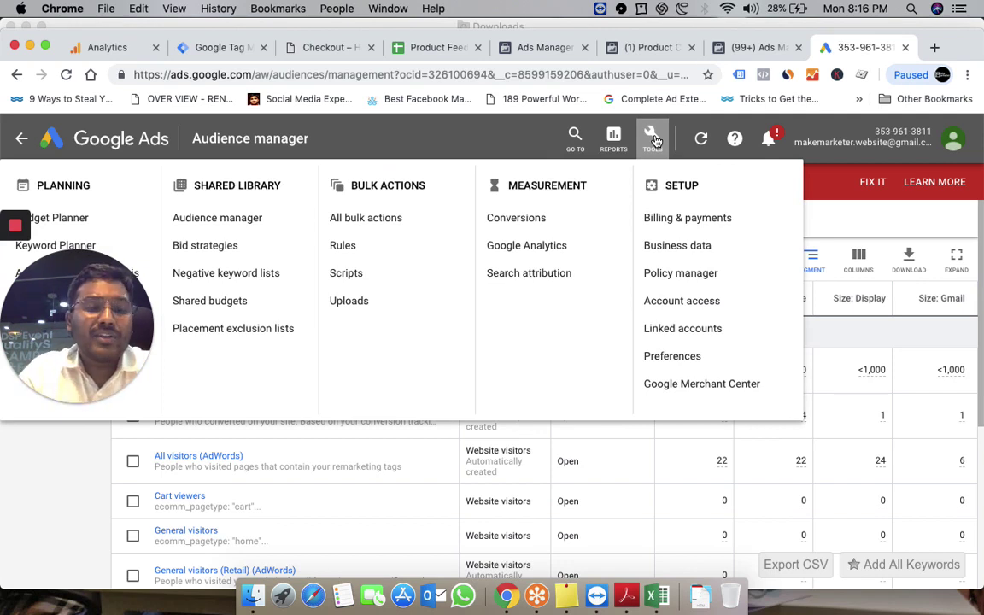
click(700, 250)
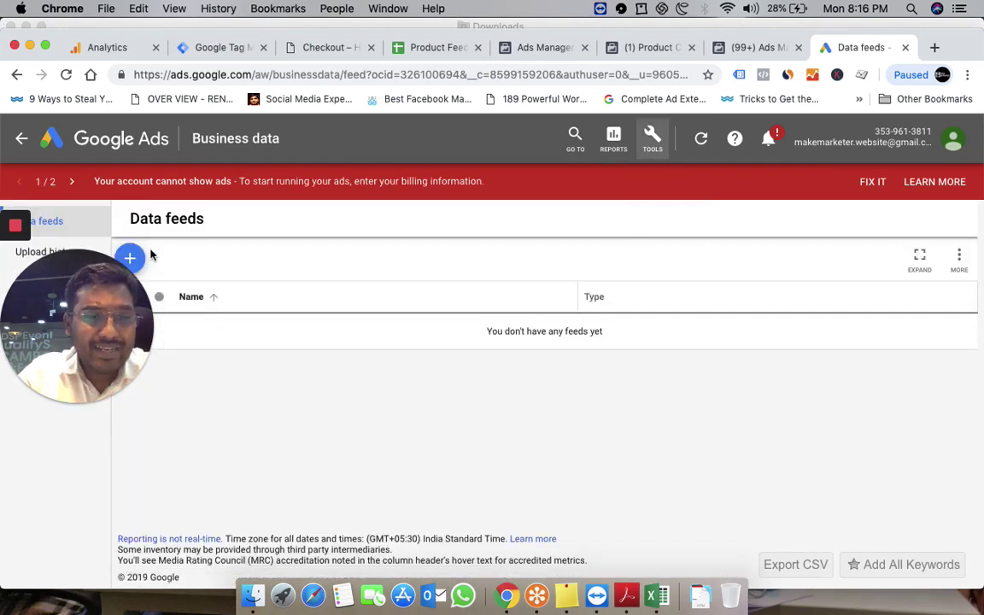
drag(96, 305, 803, 358)
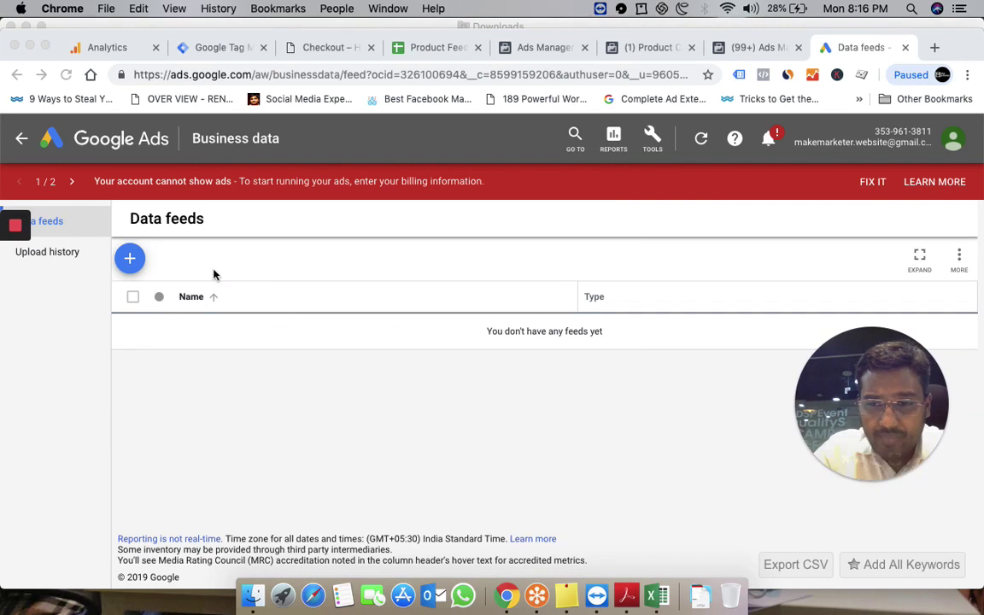
click(133, 258)
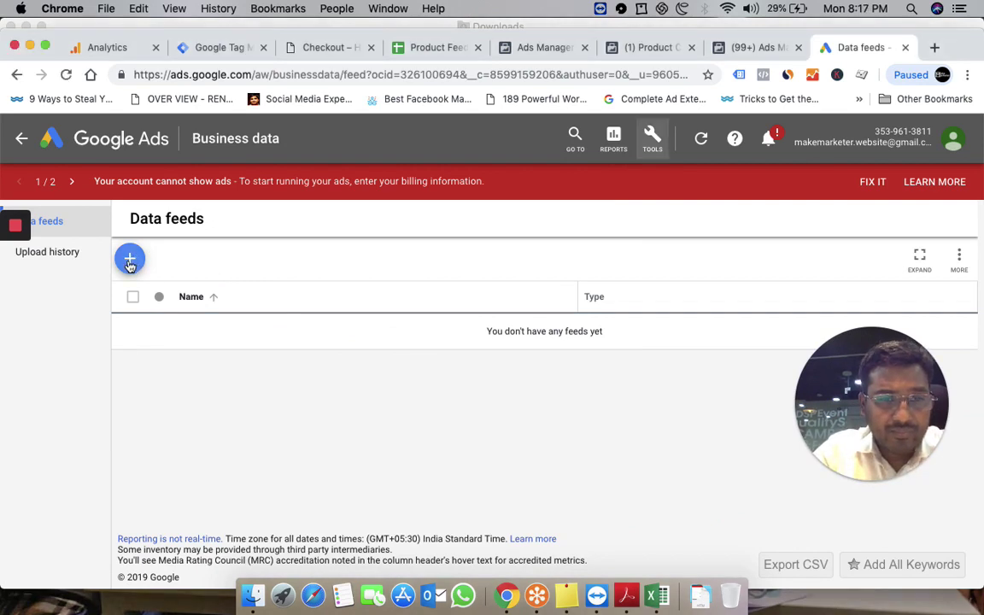
click(132, 259)
mouse_move(243, 362)
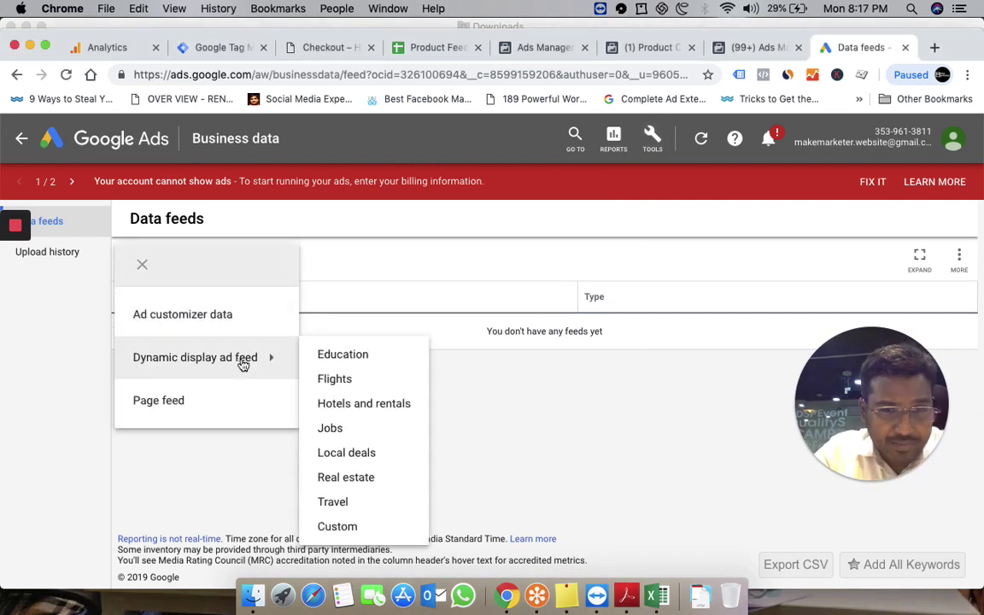
click(342, 355)
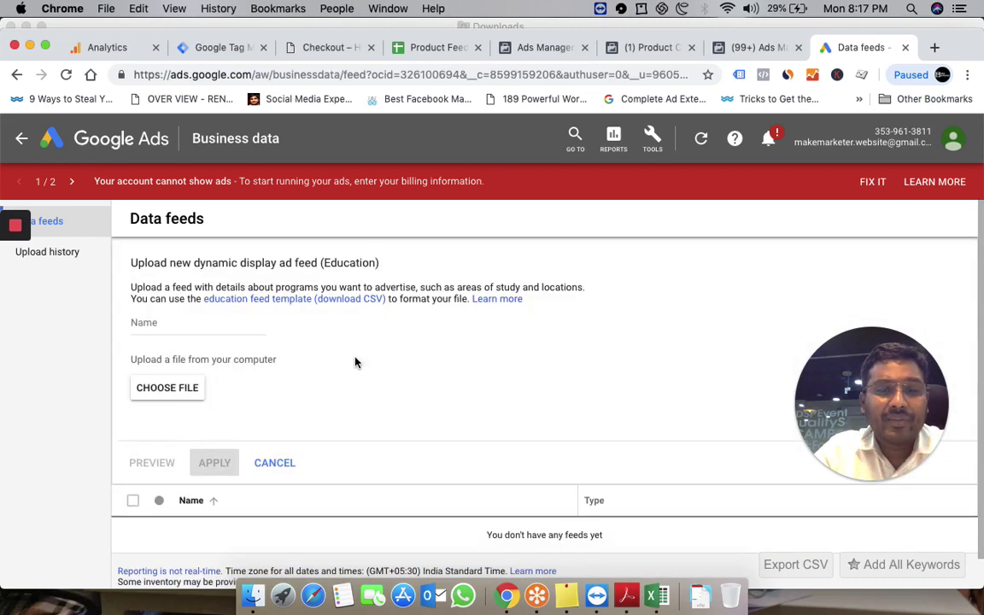